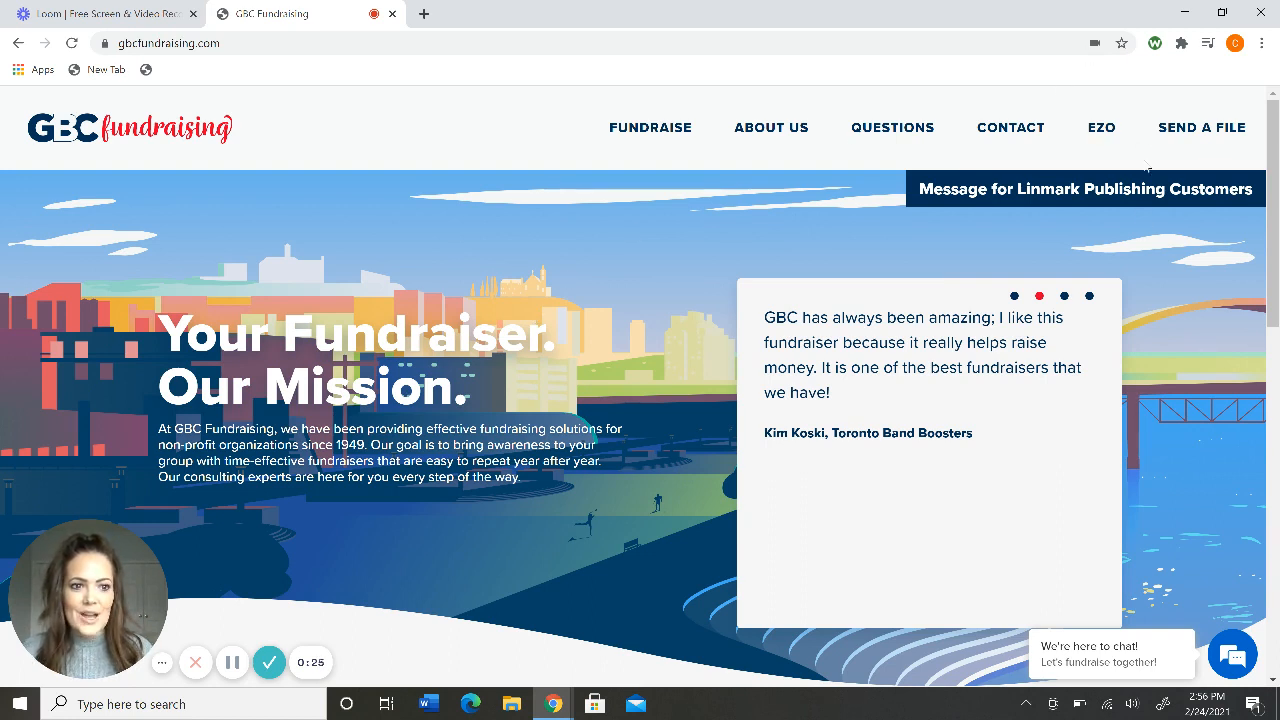
Open the EZO online ordering sign-in page from the site's top navigation.
{"action": "left_click", "coordinate": [1104, 128]}
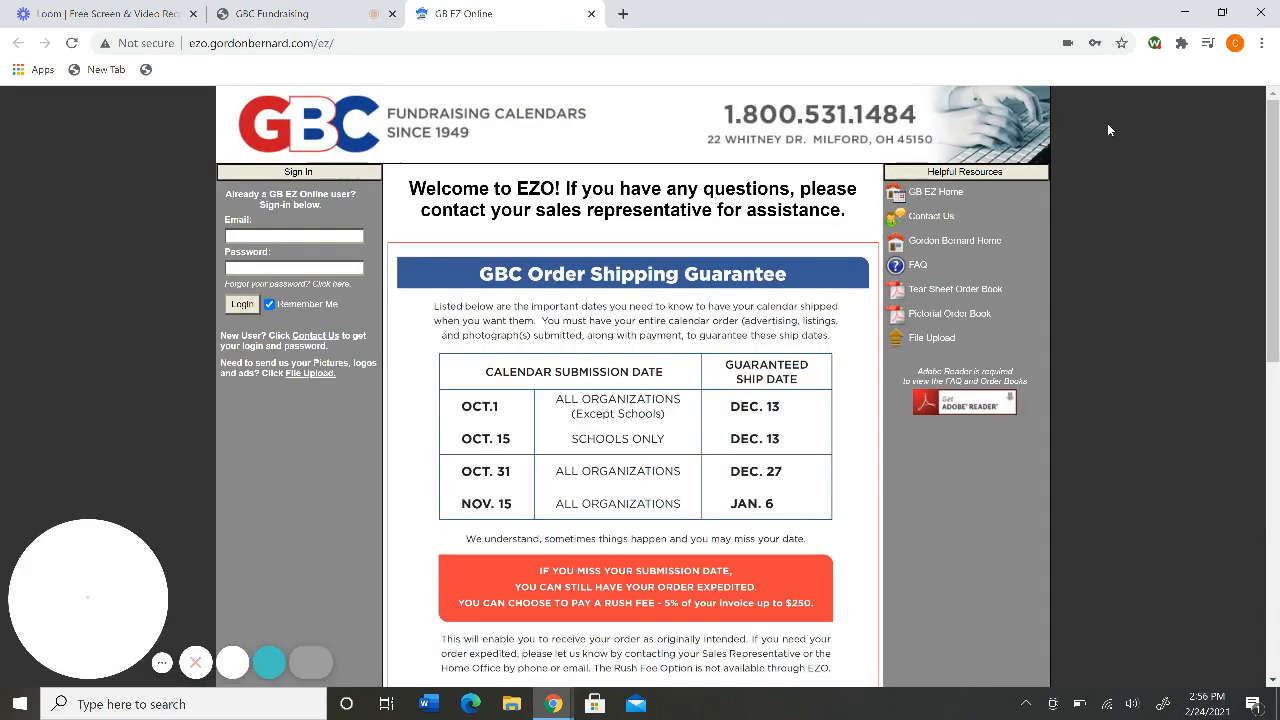
Sign in with the saved Chrome login for email and password.
{"action": "left_click", "coordinate": [346, 235]}
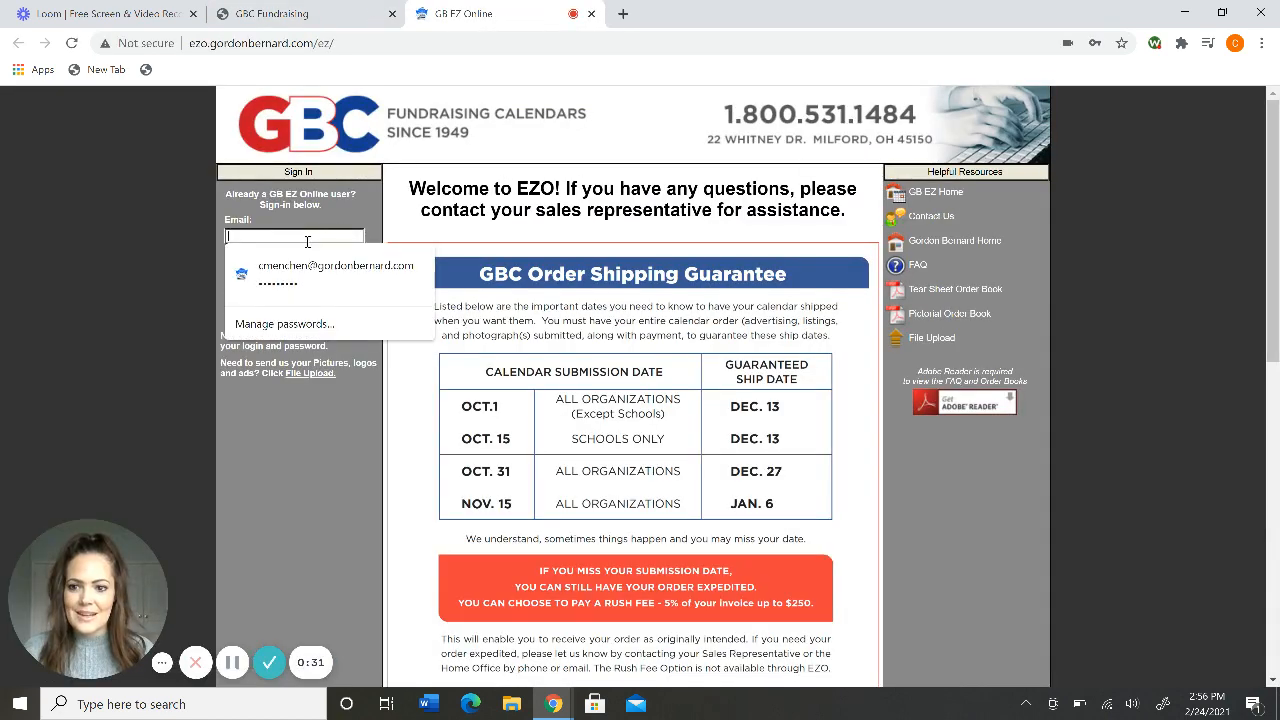
{"action": "left_click", "coordinate": [300, 270]}
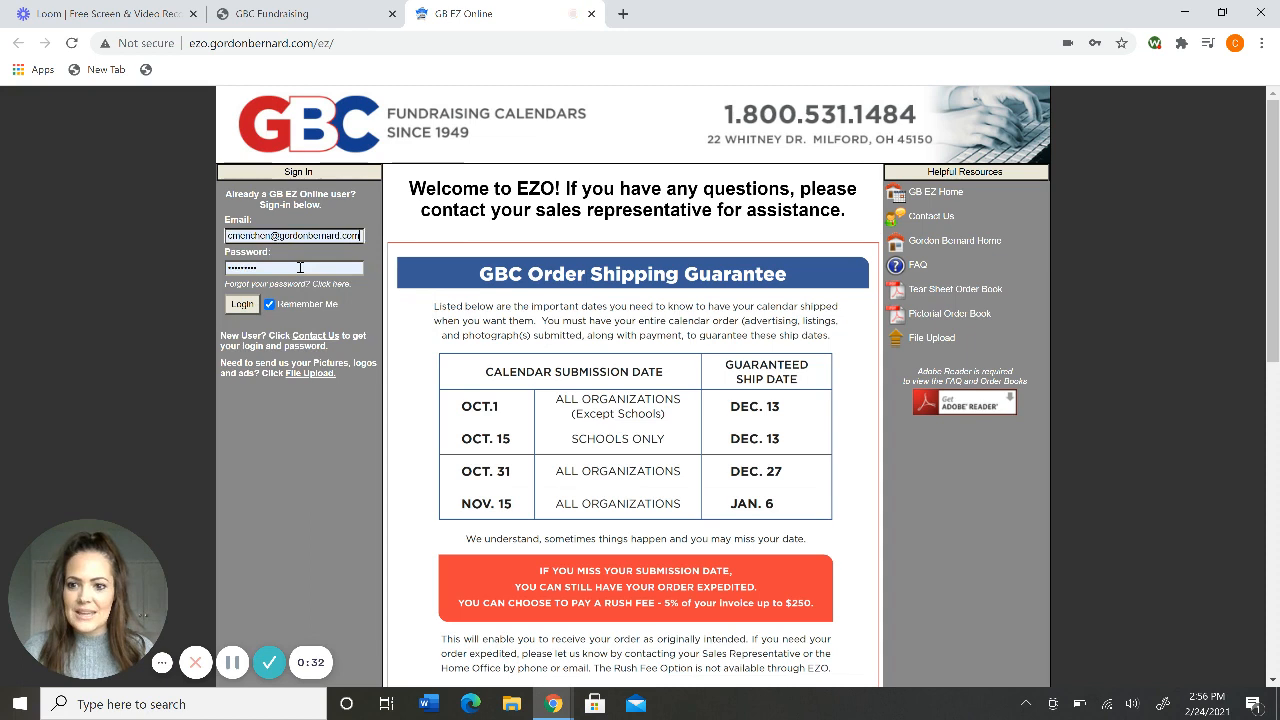
{"action": "left_click", "coordinate": [243, 305]}
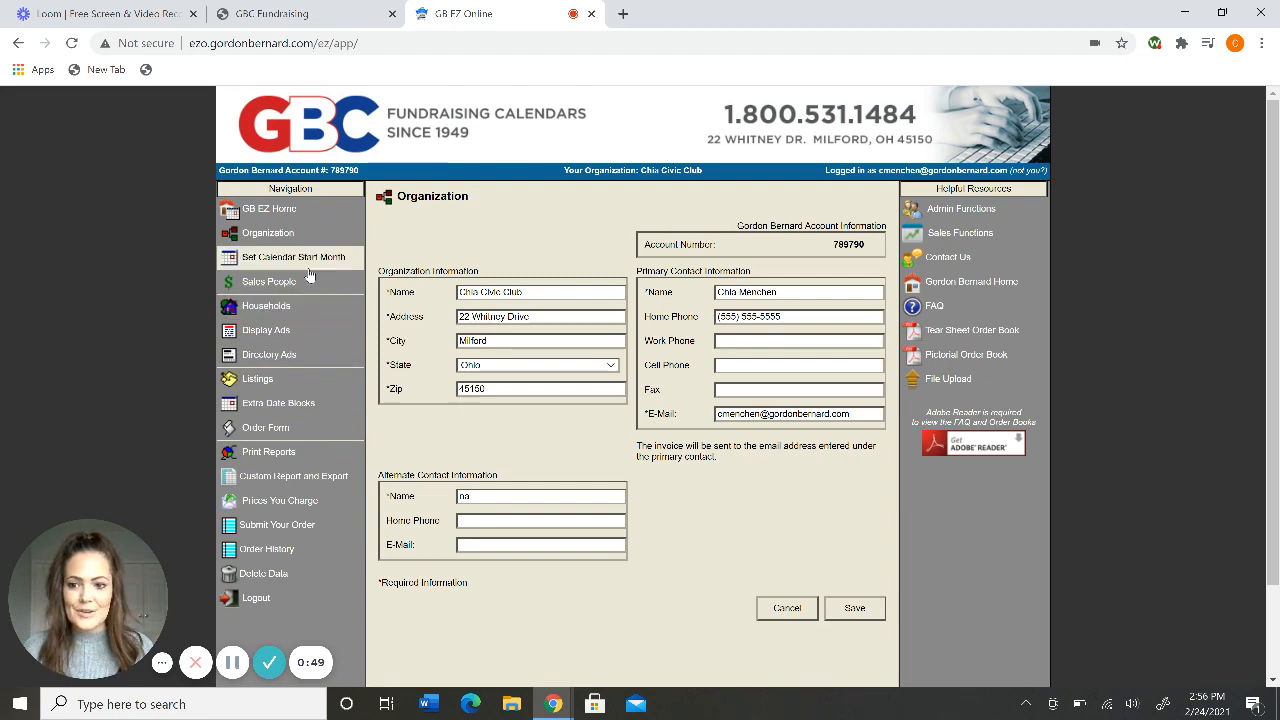
Go to Display Ads and select the second GBC Fundraising ad.
{"action": "left_click", "coordinate": [266, 332]}
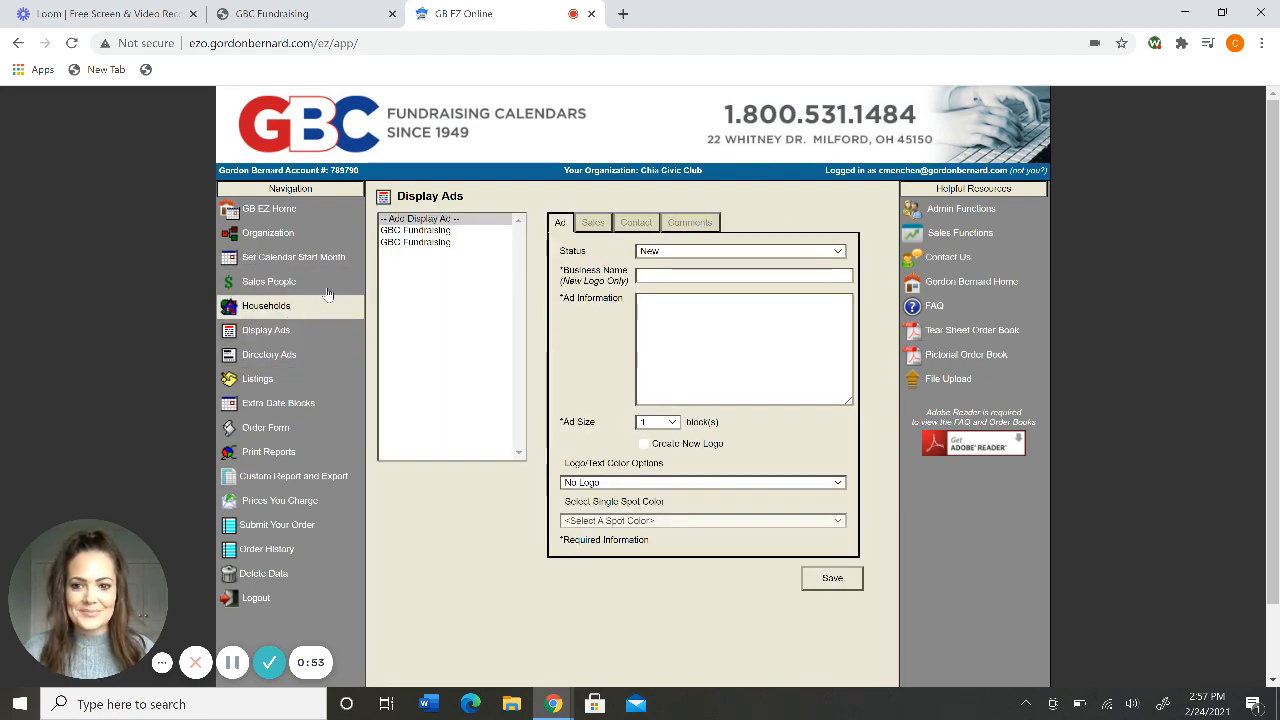
{"action": "left_click", "coordinate": [426, 243]}
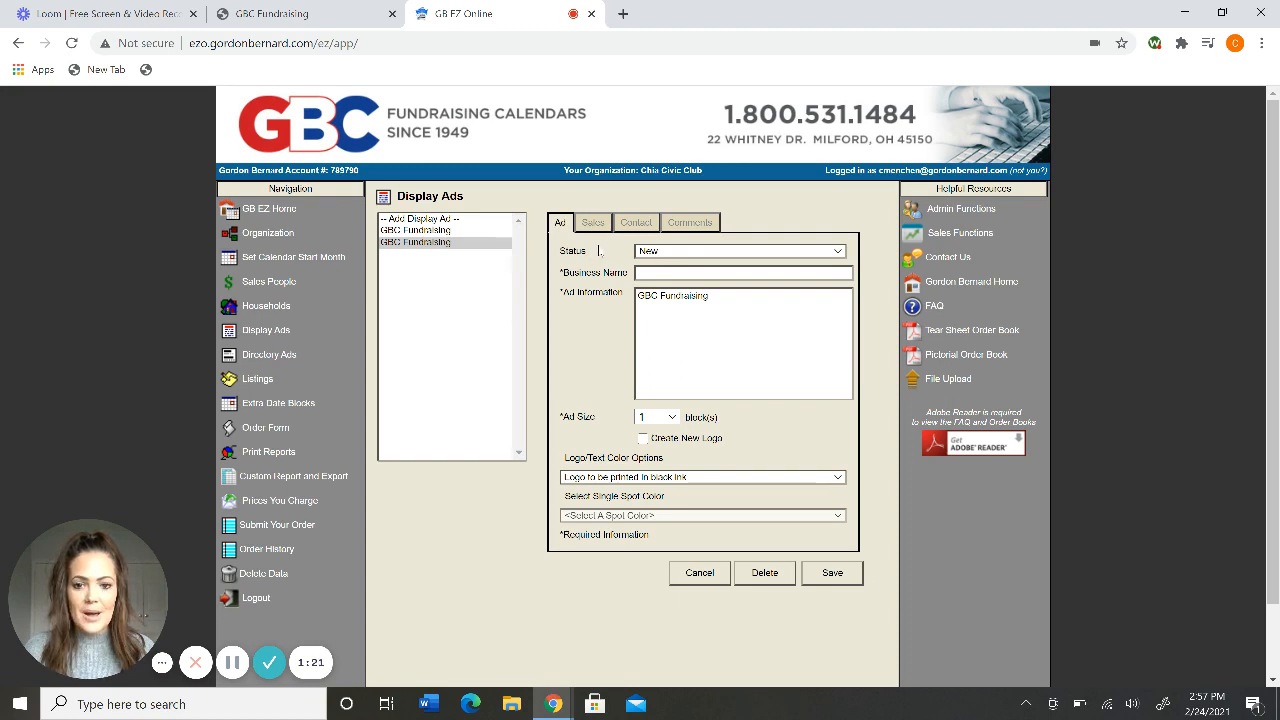
{"action": "left_click", "coordinate": [688, 253]}
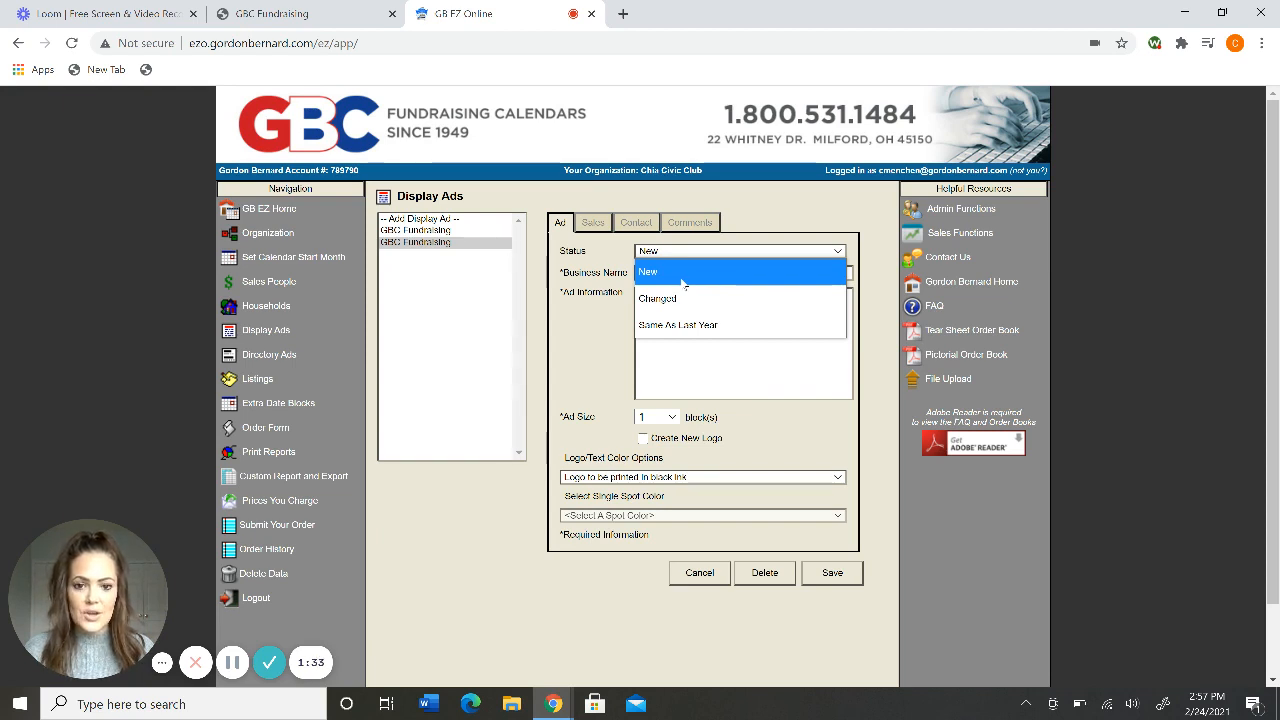
{"action": "left_click", "coordinate": [686, 283]}
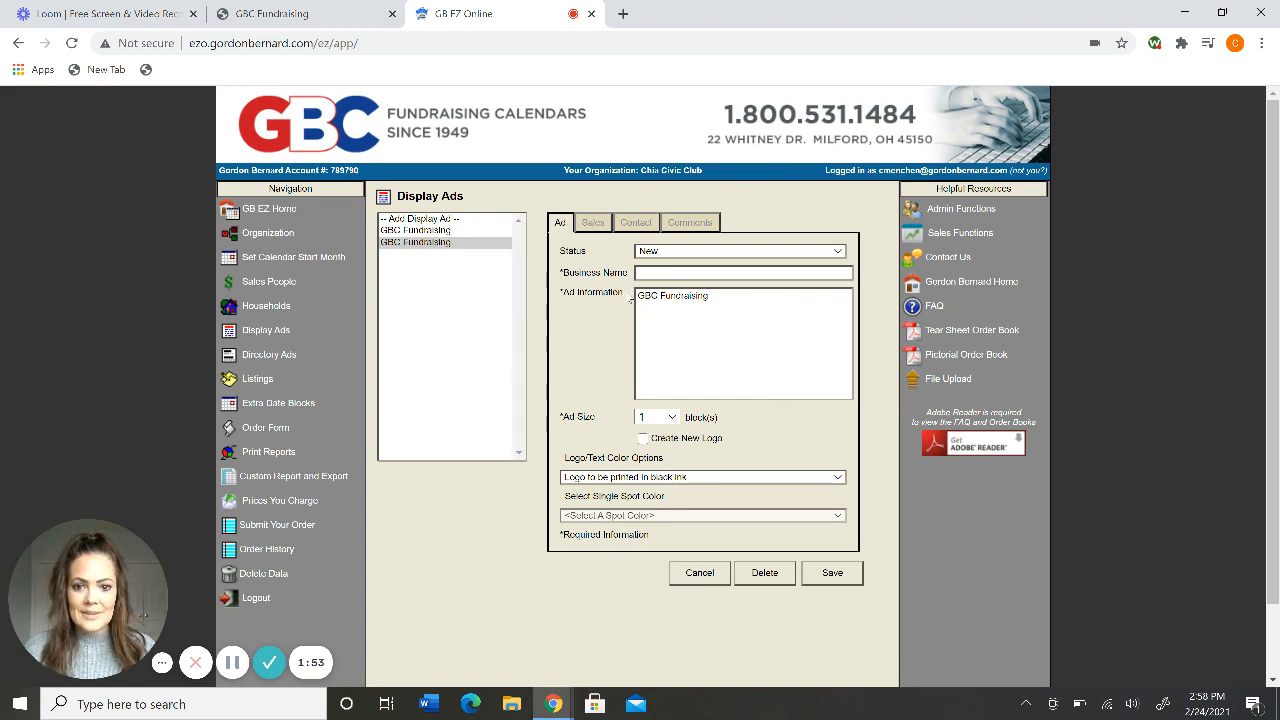
{"action": "left_click_drag", "start_coordinate": [629, 297], "coordinate": [556, 296]}
{"action": "left_click", "coordinate": [711, 306]}
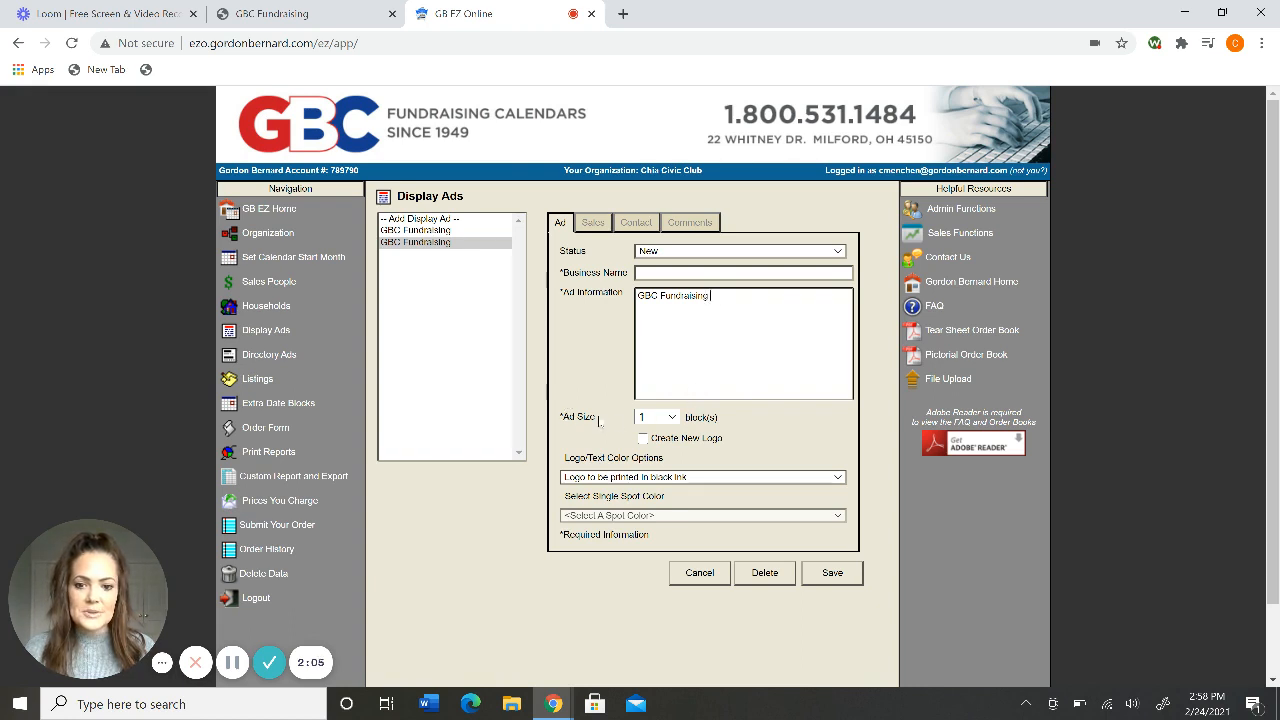
{"action": "left_click", "coordinate": [675, 418]}
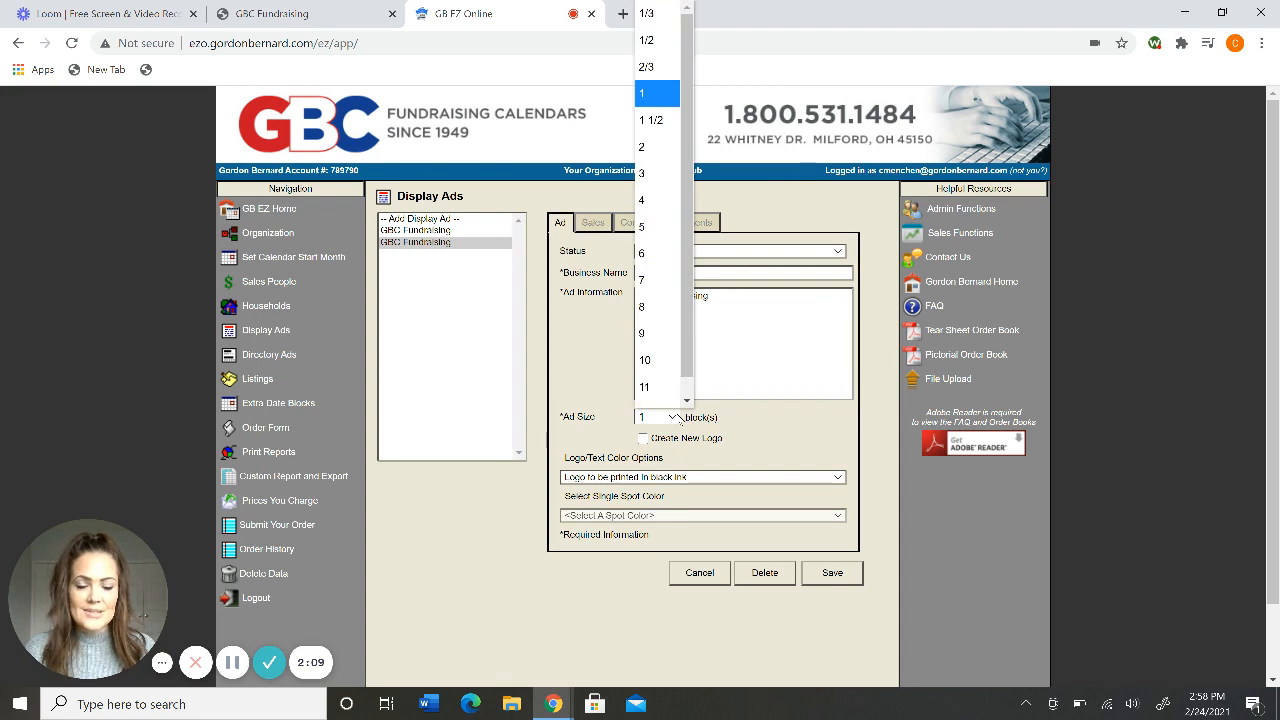
{"action": "left_click", "coordinate": [758, 360]}
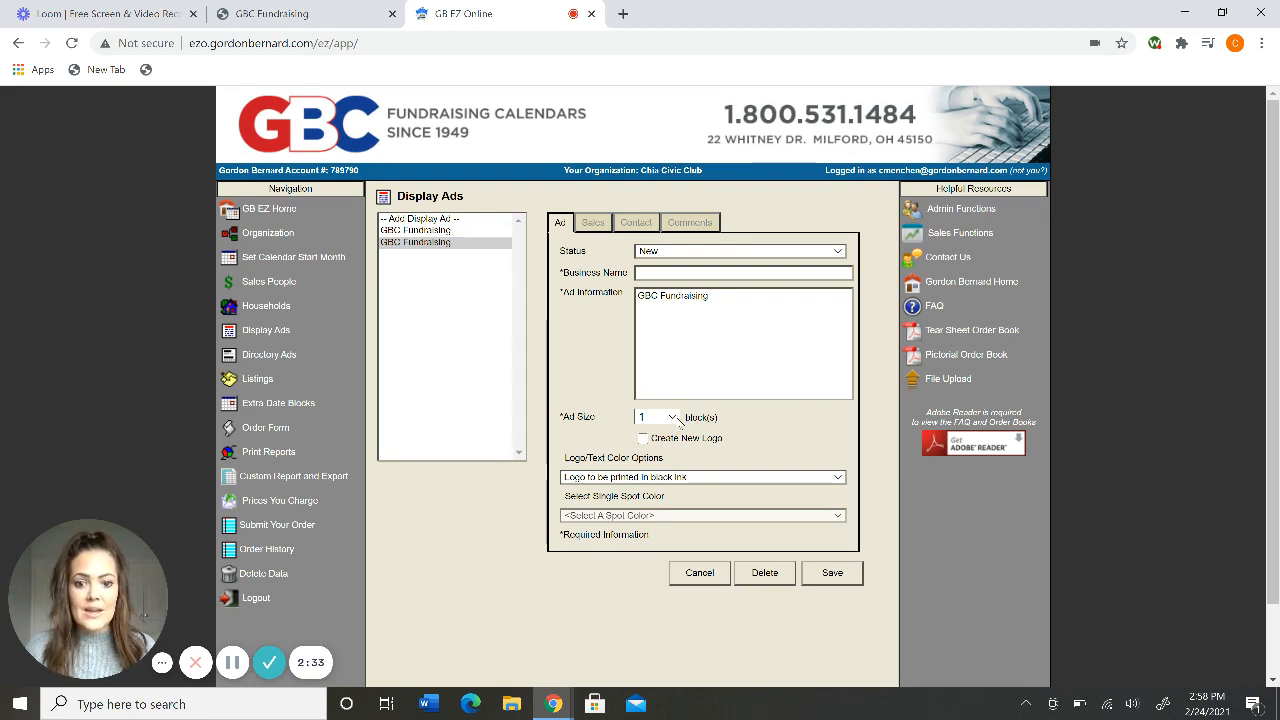
{"action": "left_click", "coordinate": [673, 422]}
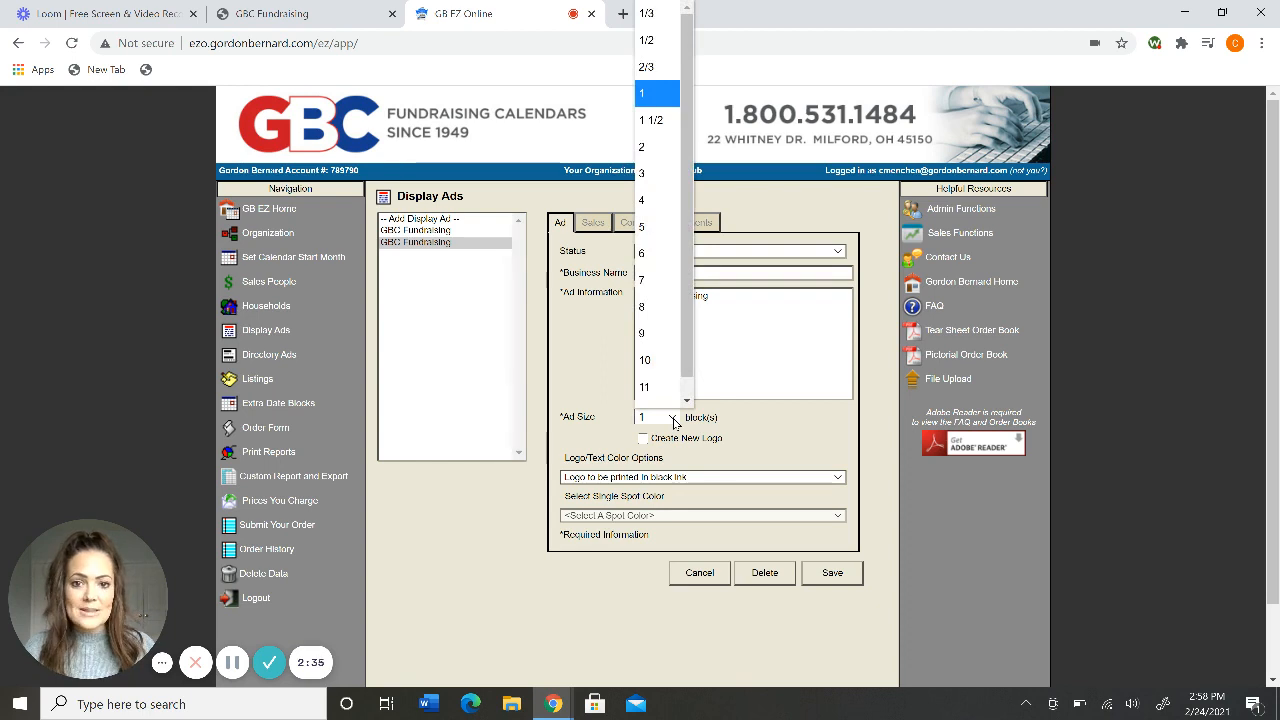
{"action": "left_click", "coordinate": [673, 422]}
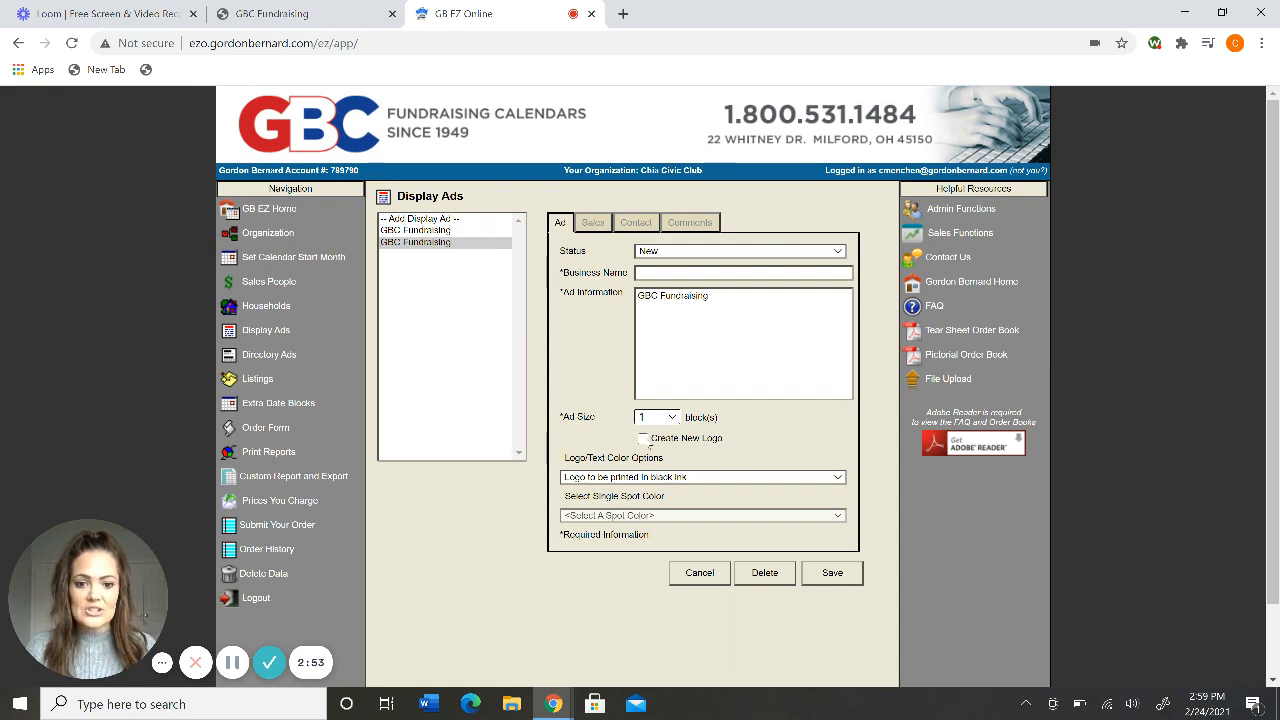
Toggle Create New Logo on and off several times, leaving it checked.
{"action": "left_click", "coordinate": [644, 440]}
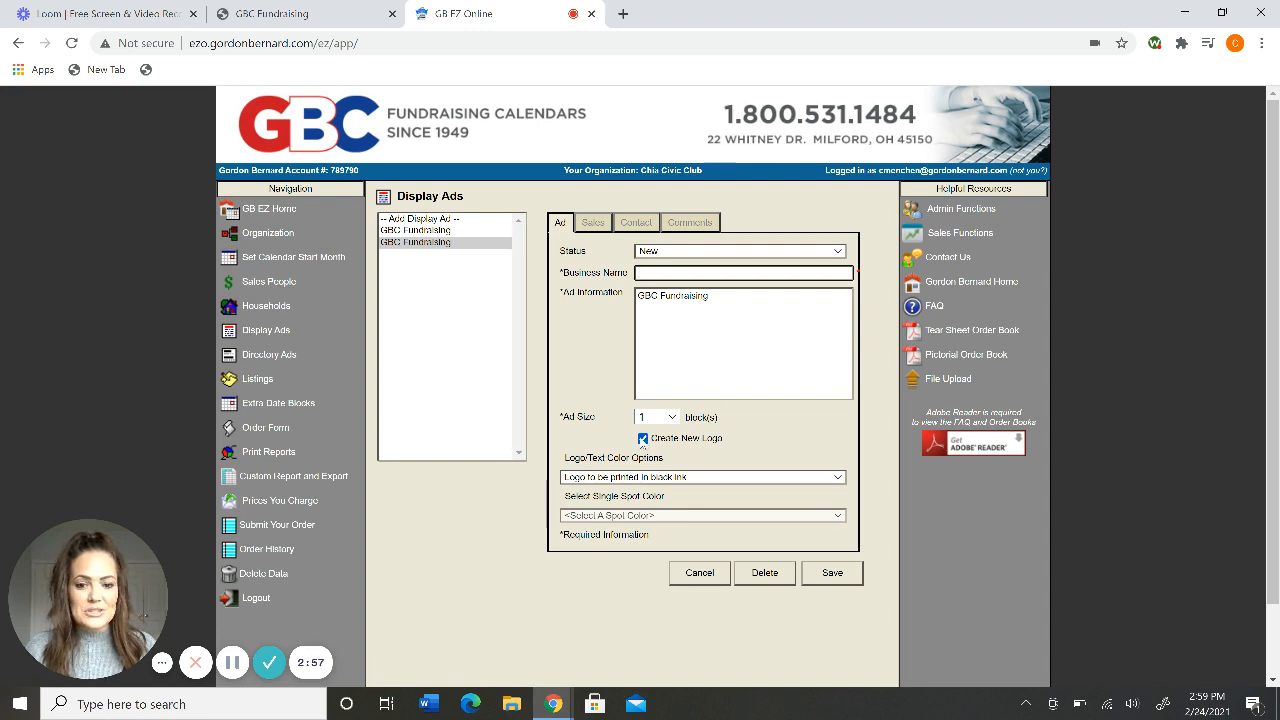
{"action": "left_click", "coordinate": [643, 440]}
{"action": "left_click", "coordinate": [643, 440]}
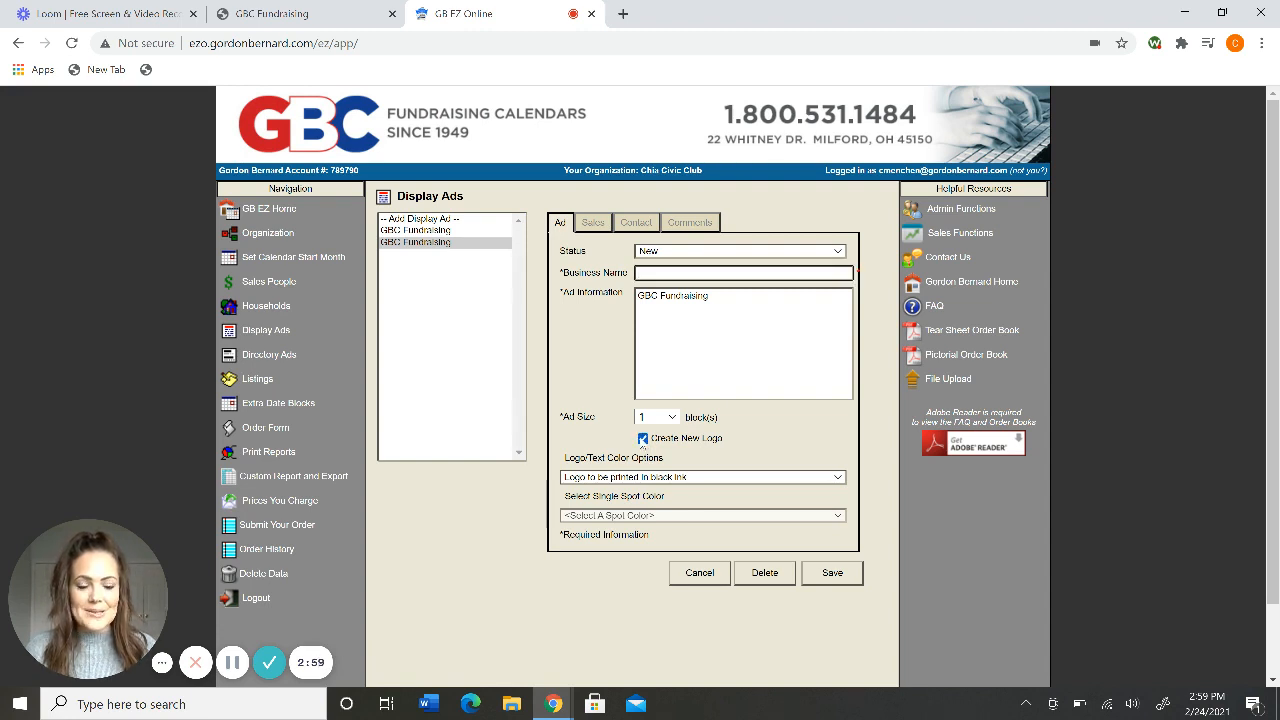
{"action": "left_click", "coordinate": [643, 440]}
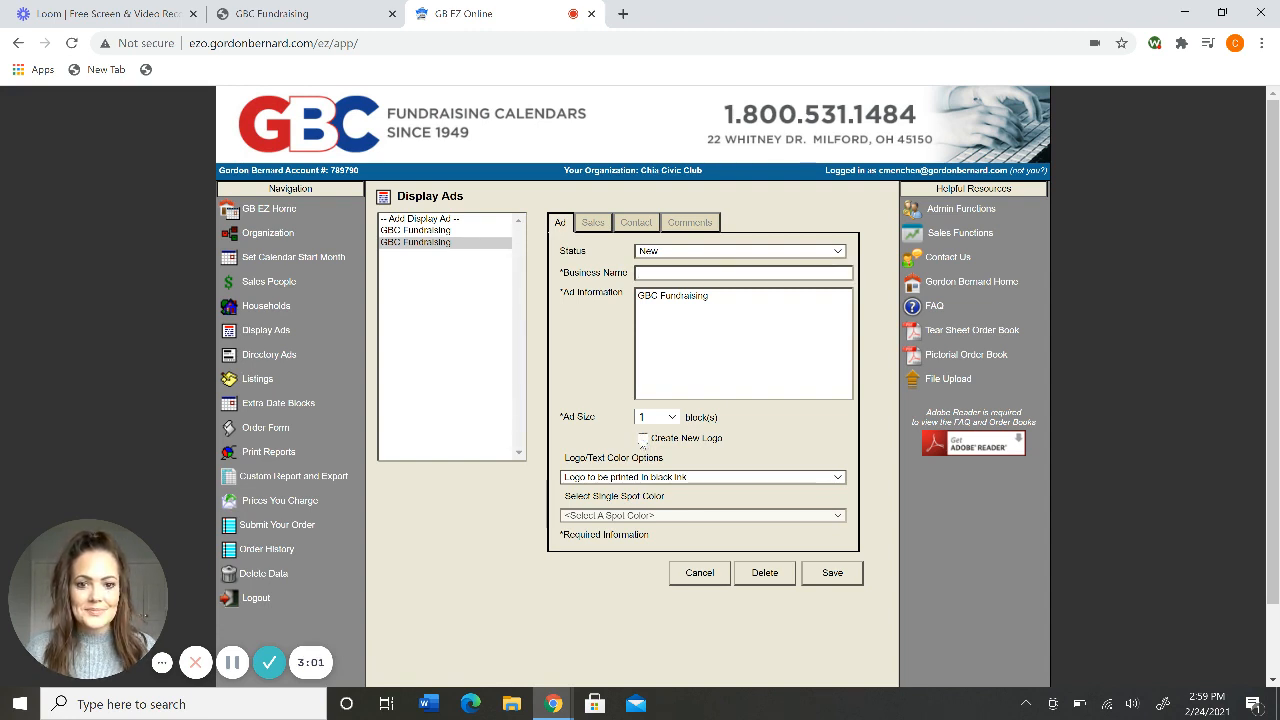
{"action": "left_click", "coordinate": [643, 440]}
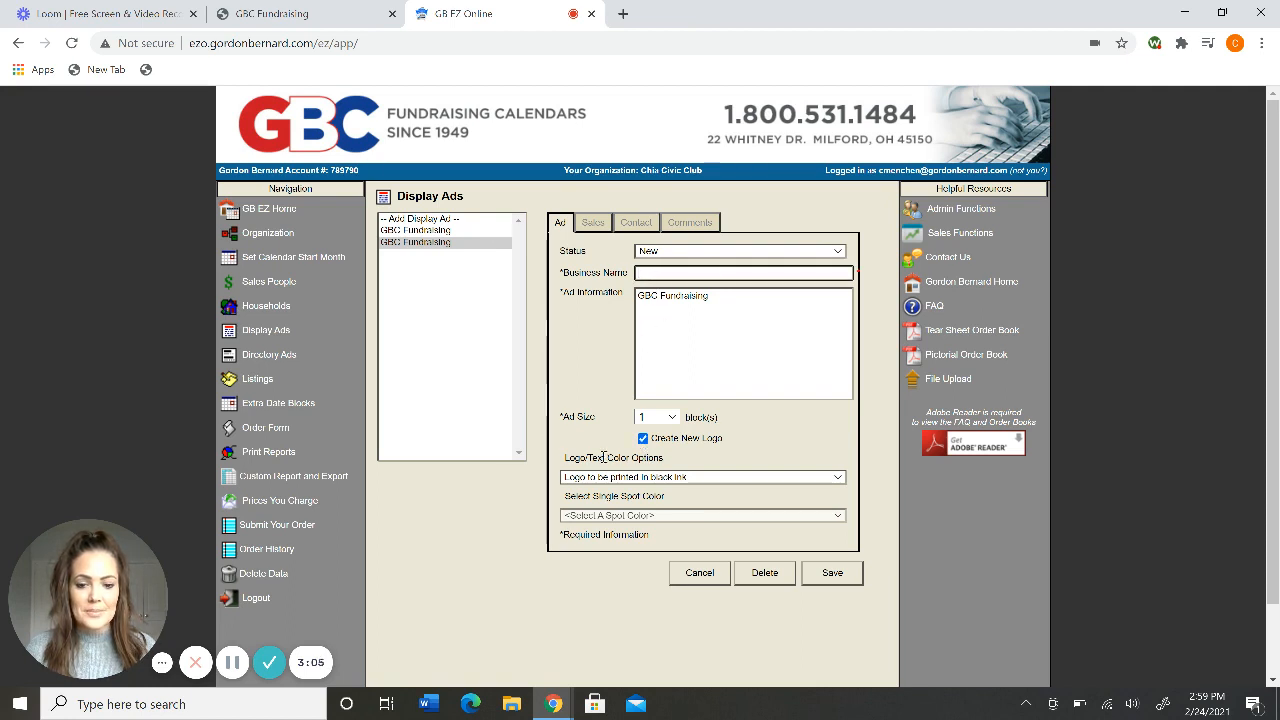
{"action": "left_click", "coordinate": [644, 440]}
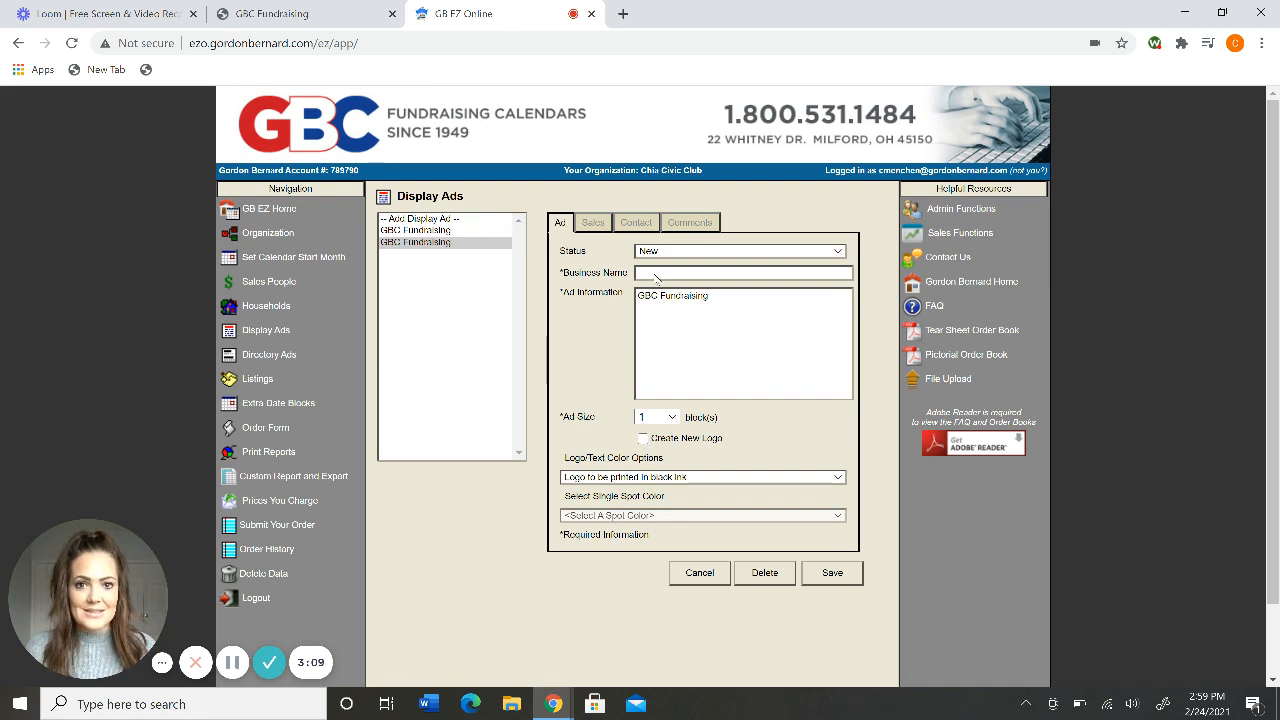
{"action": "left_click", "coordinate": [643, 440]}
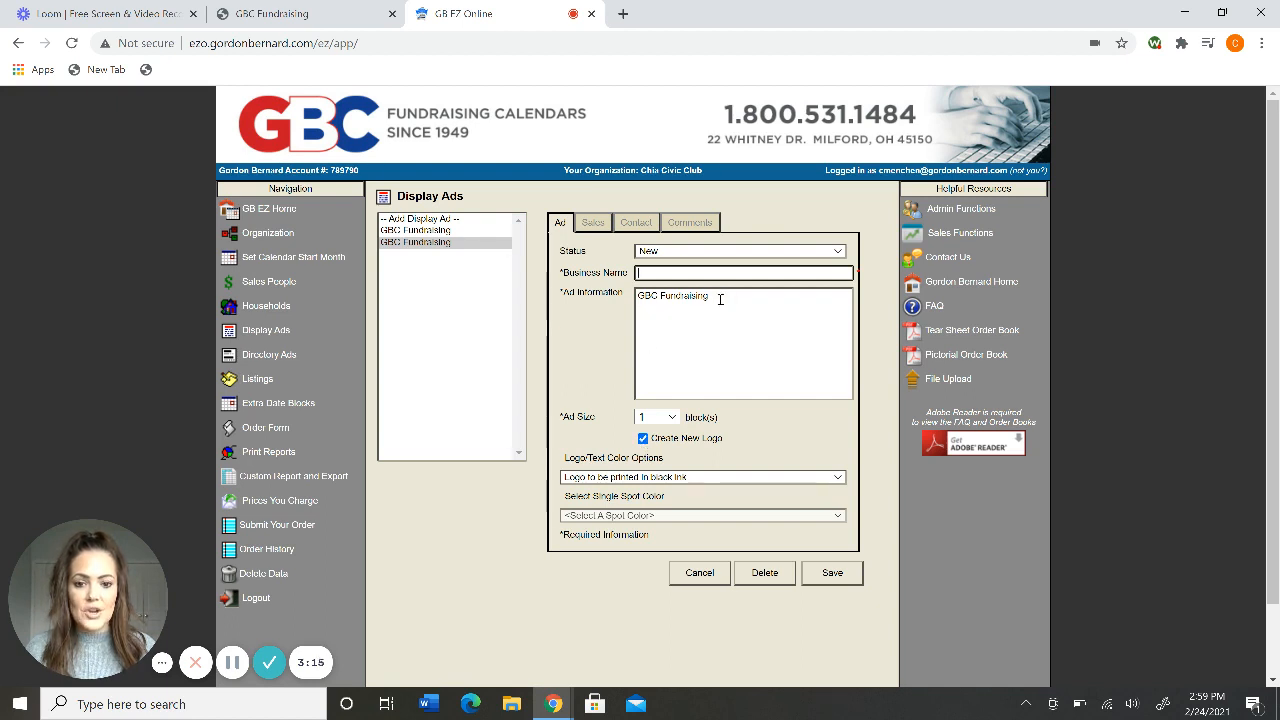
Copy 'GBC Fundraising' from Ad Information into the Business Name field.
{"action": "triple_click", "coordinate": [677, 299]}
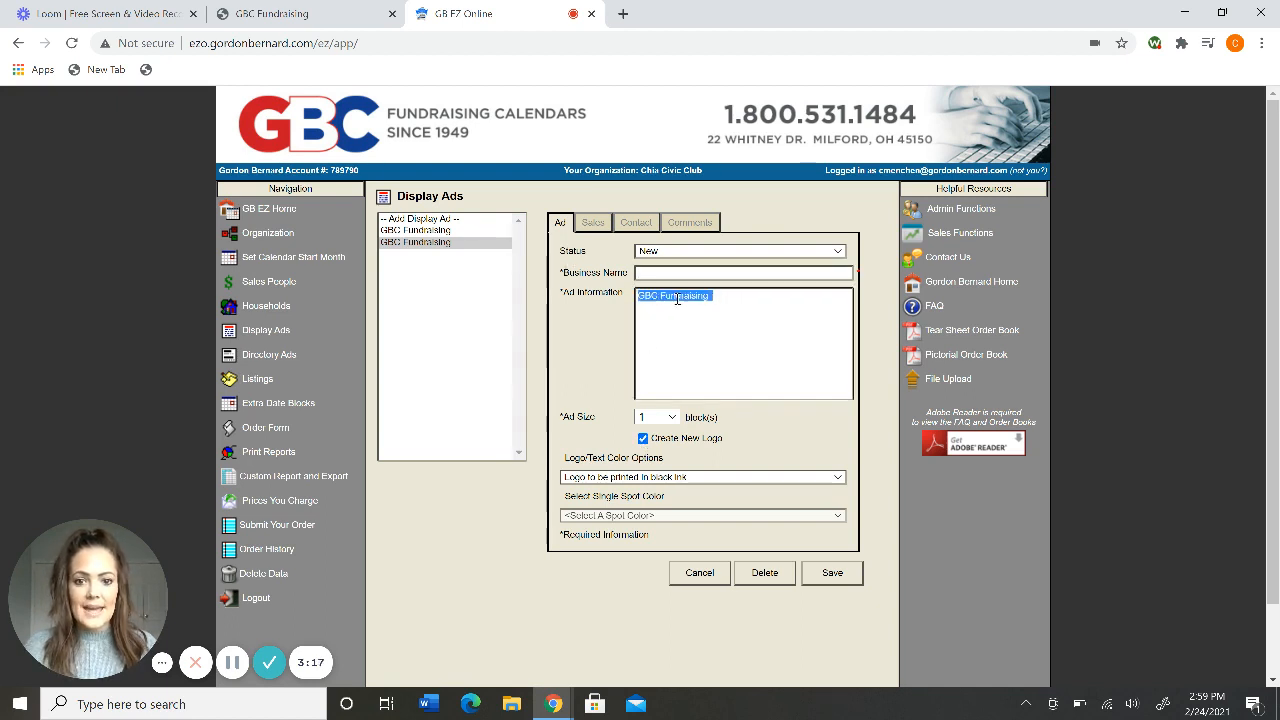
{"action": "key", "text": "ctrl+c"}
{"action": "left_click", "coordinate": [673, 272]}
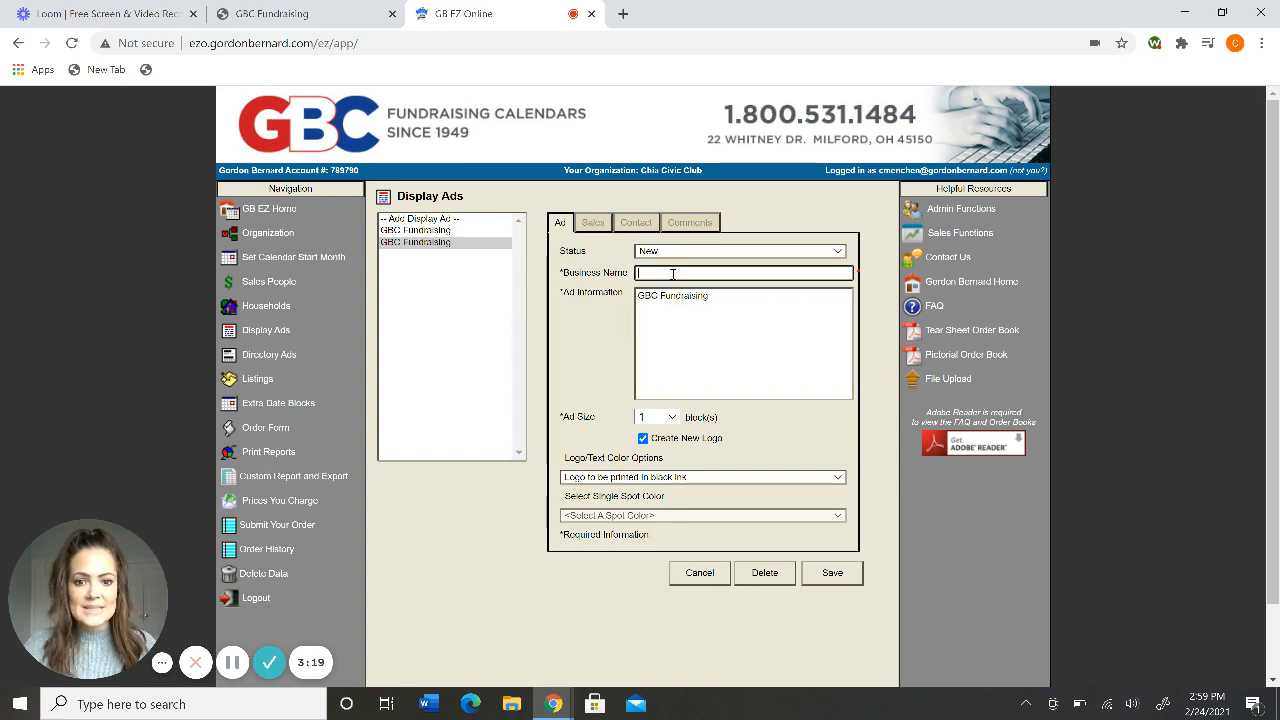
{"action": "key", "text": "ctrl+v"}
{"action": "left_click", "coordinate": [609, 292]}
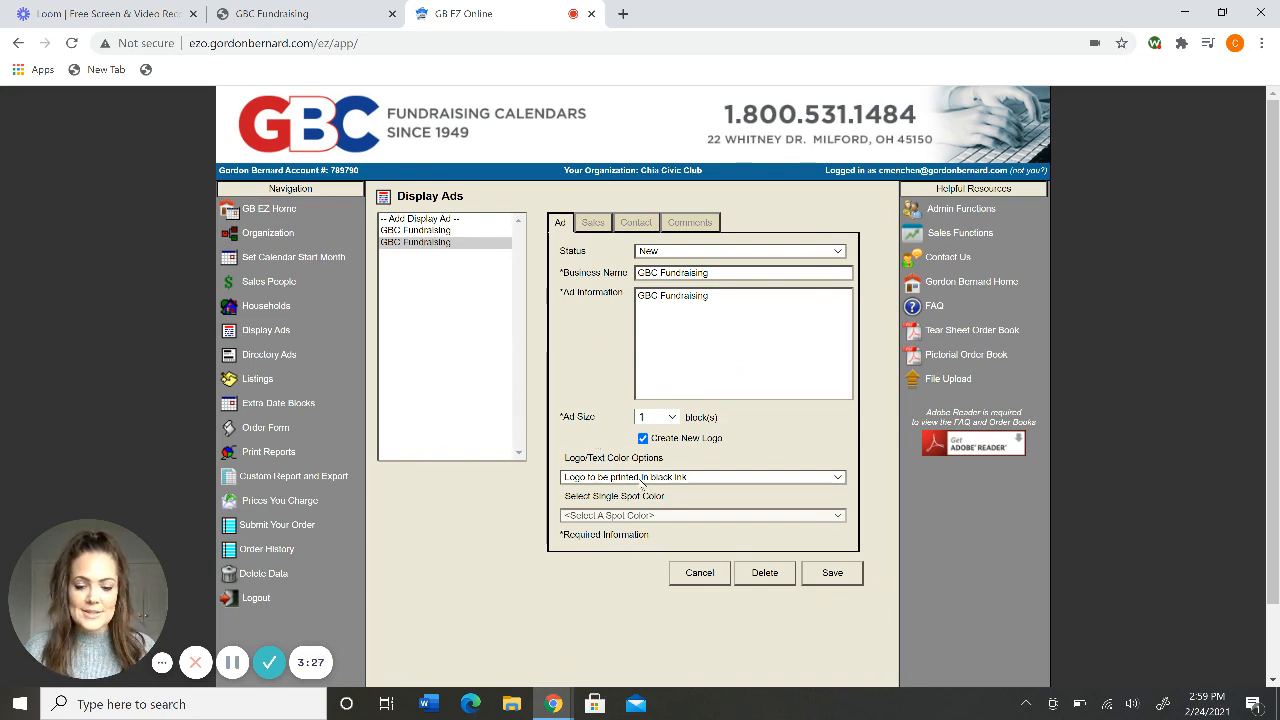
Keep the logo printed in black ink and show the ad's contact details.
{"action": "left_click", "coordinate": [643, 478]}
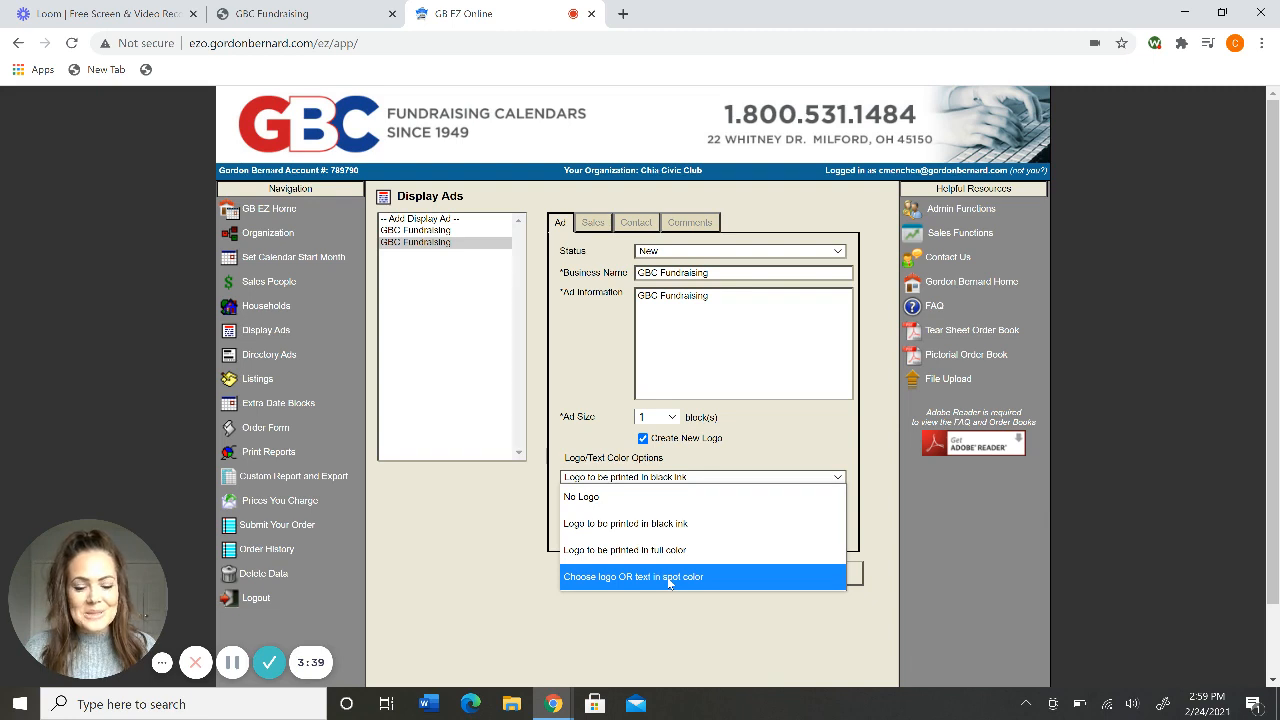
{"action": "left_click", "coordinate": [648, 527]}
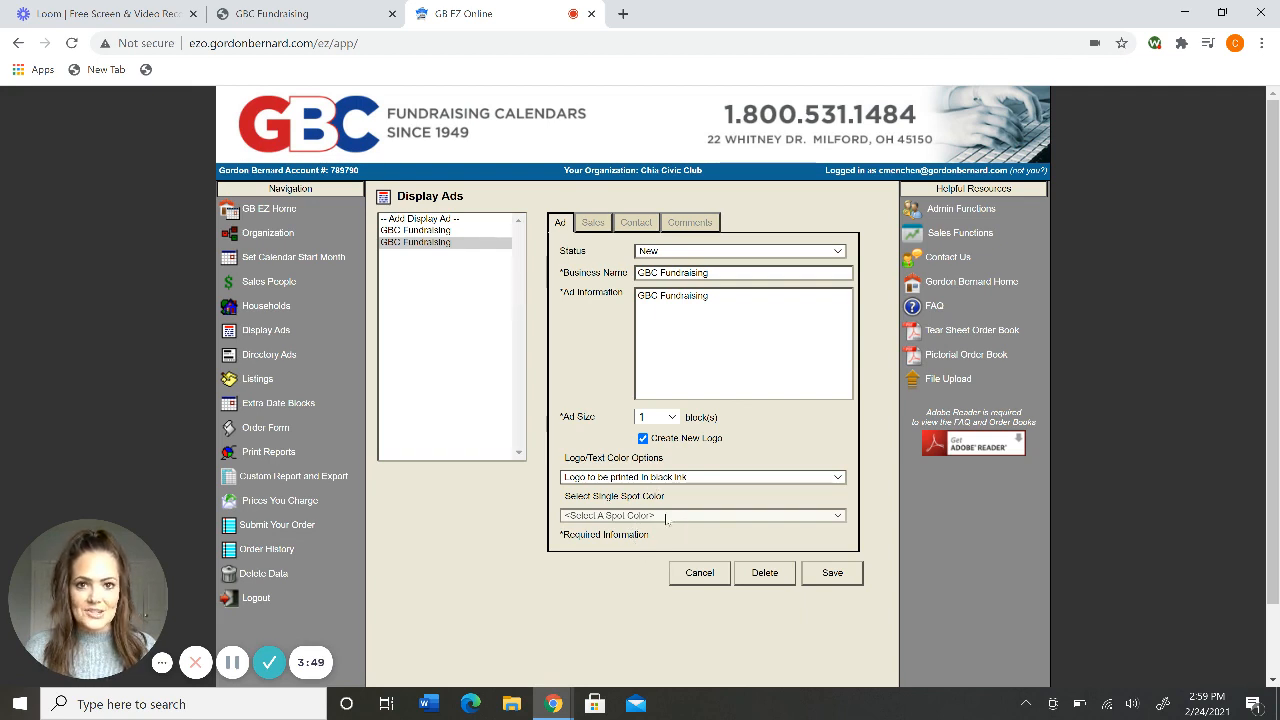
{"action": "left_click", "coordinate": [636, 222]}
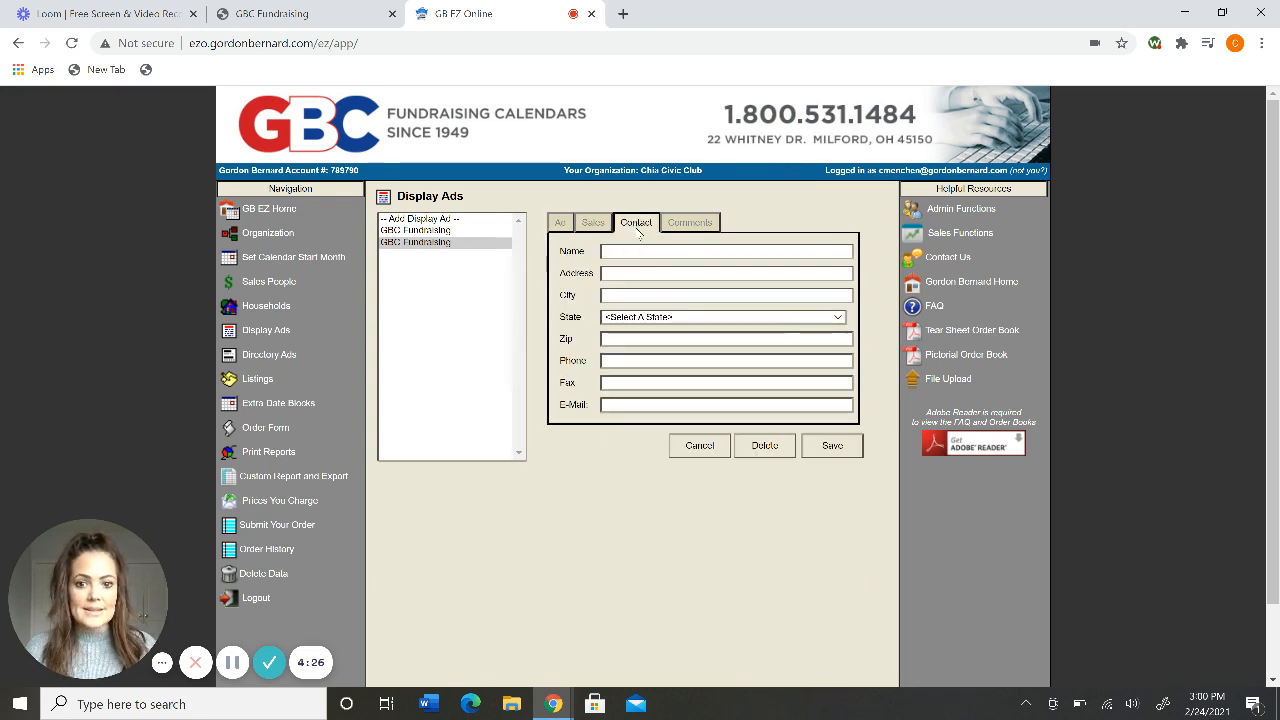
Review the Sales and Contact sections, then show the comment 'Use text from business card'.
{"action": "left_click", "coordinate": [593, 221]}
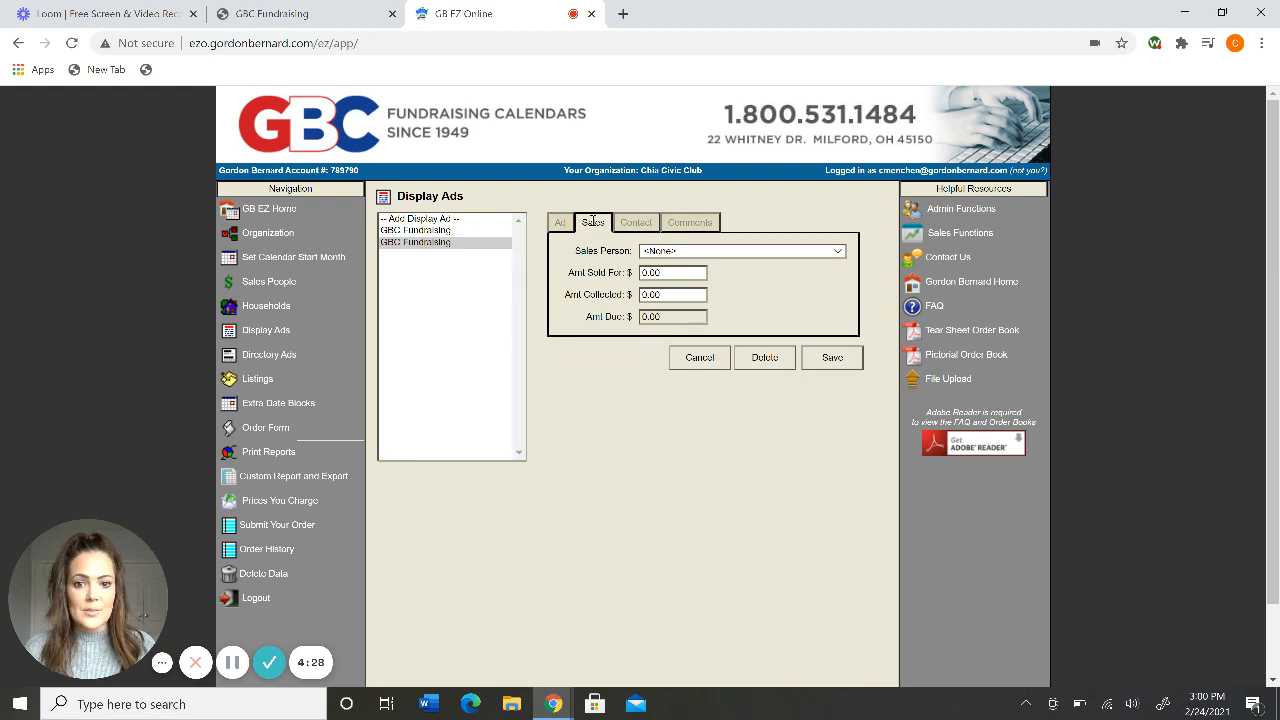
{"action": "left_click", "coordinate": [630, 226]}
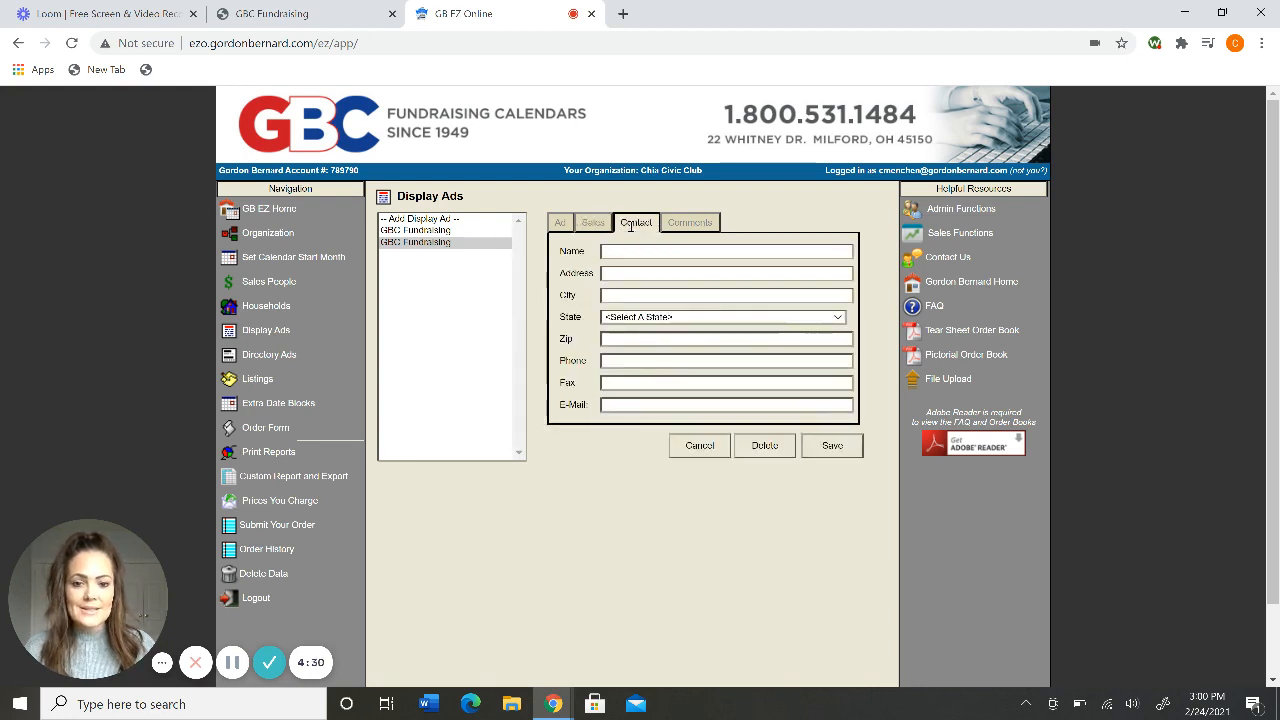
{"action": "left_click", "coordinate": [596, 225]}
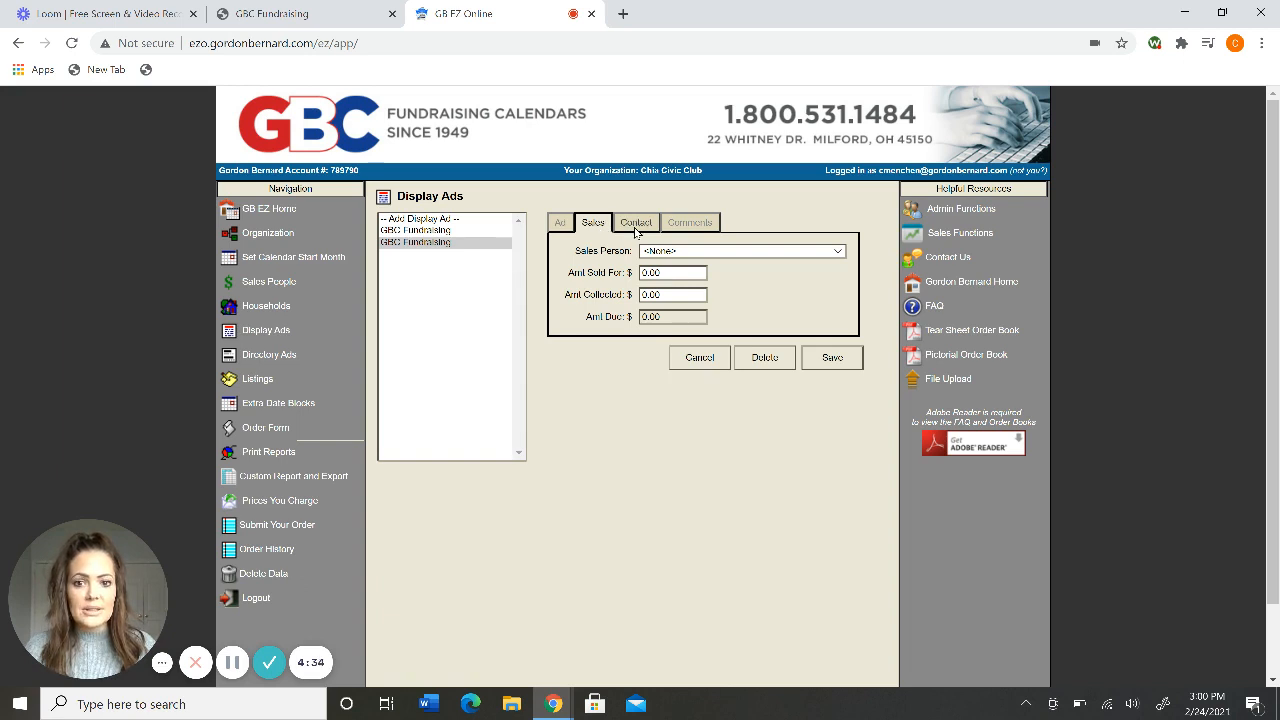
{"action": "left_click", "coordinate": [636, 230]}
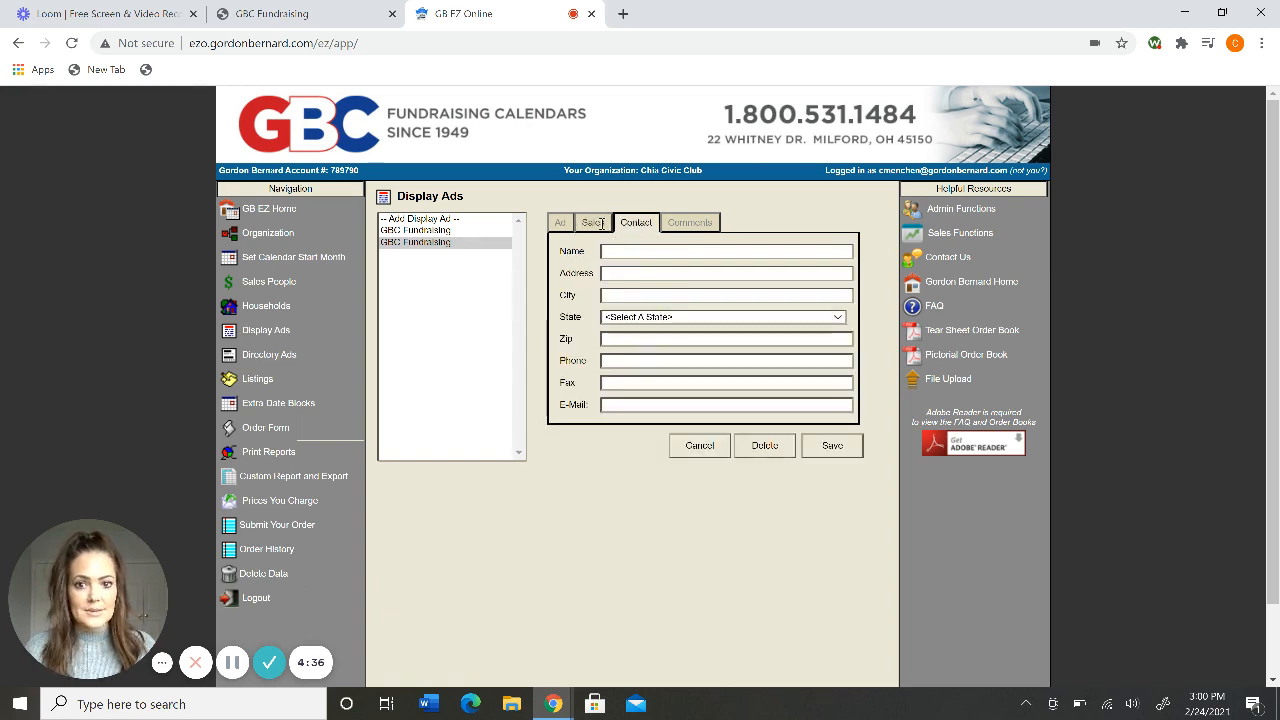
{"action": "left_click", "coordinate": [600, 224]}
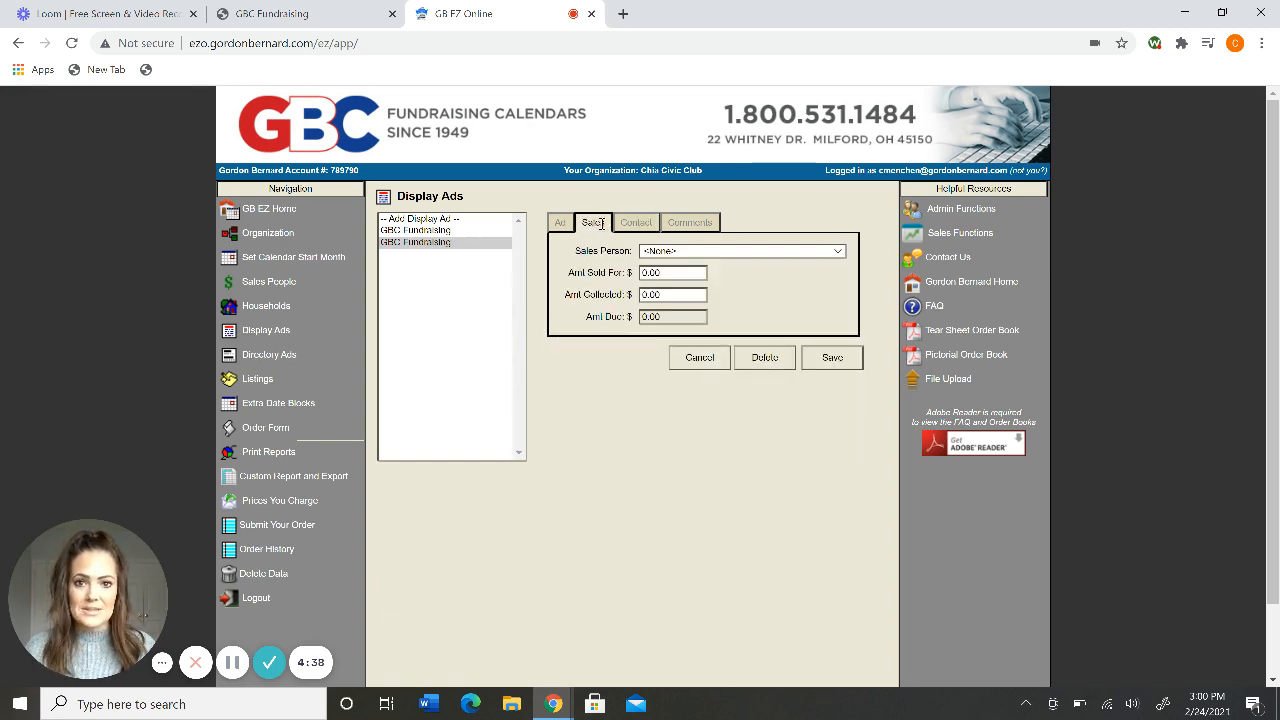
{"action": "left_click", "coordinate": [711, 222]}
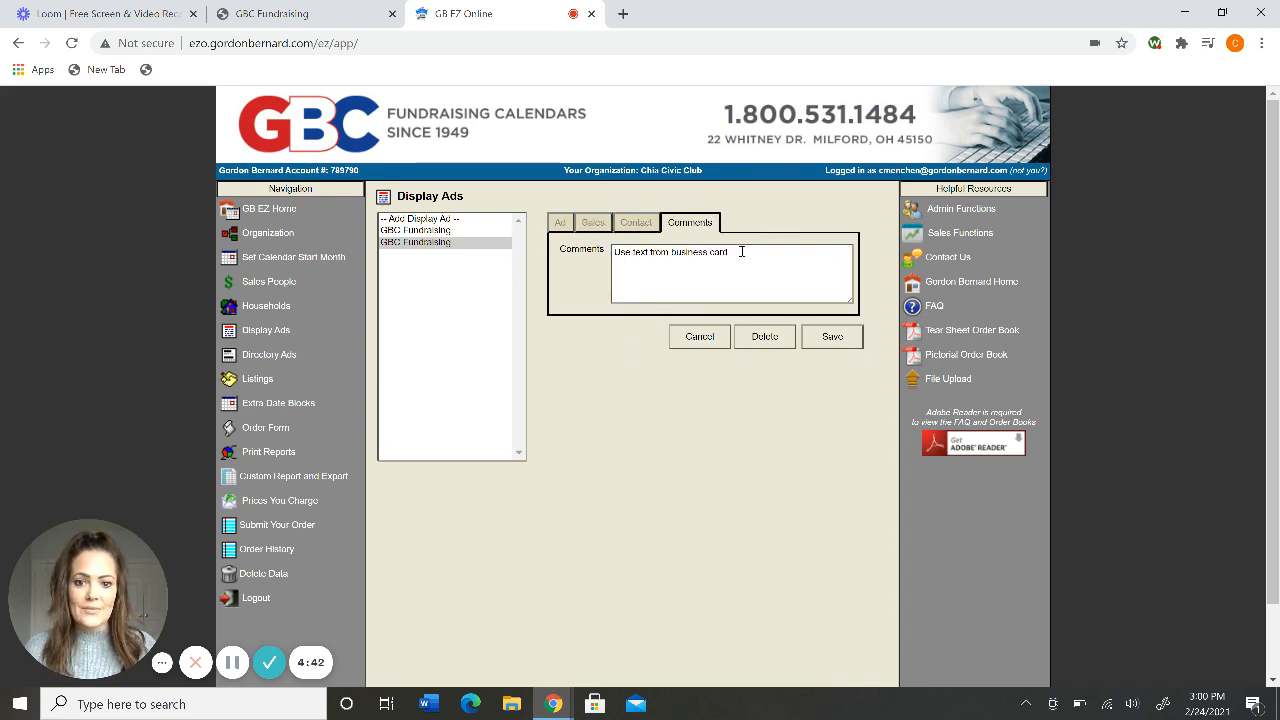
Check the second GBC Fundraising ad's main details, then select the first one.
{"action": "left_click", "coordinate": [420, 243]}
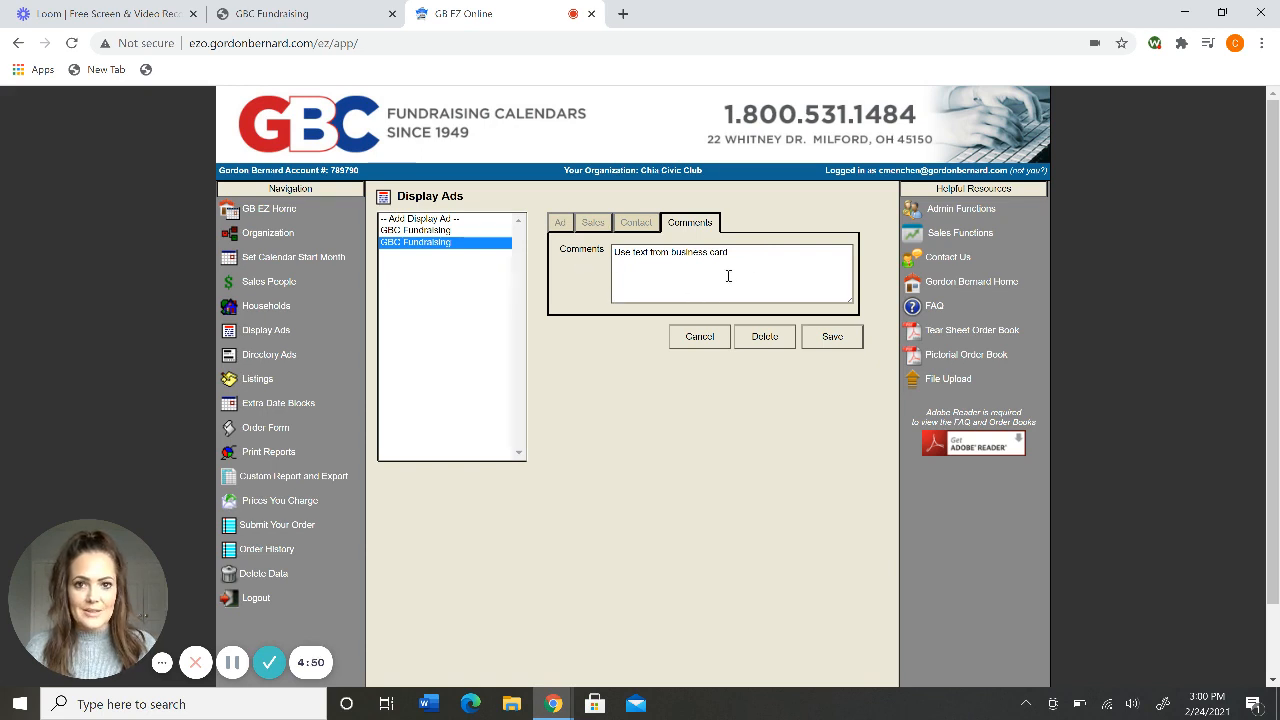
{"action": "left_click", "coordinate": [560, 221]}
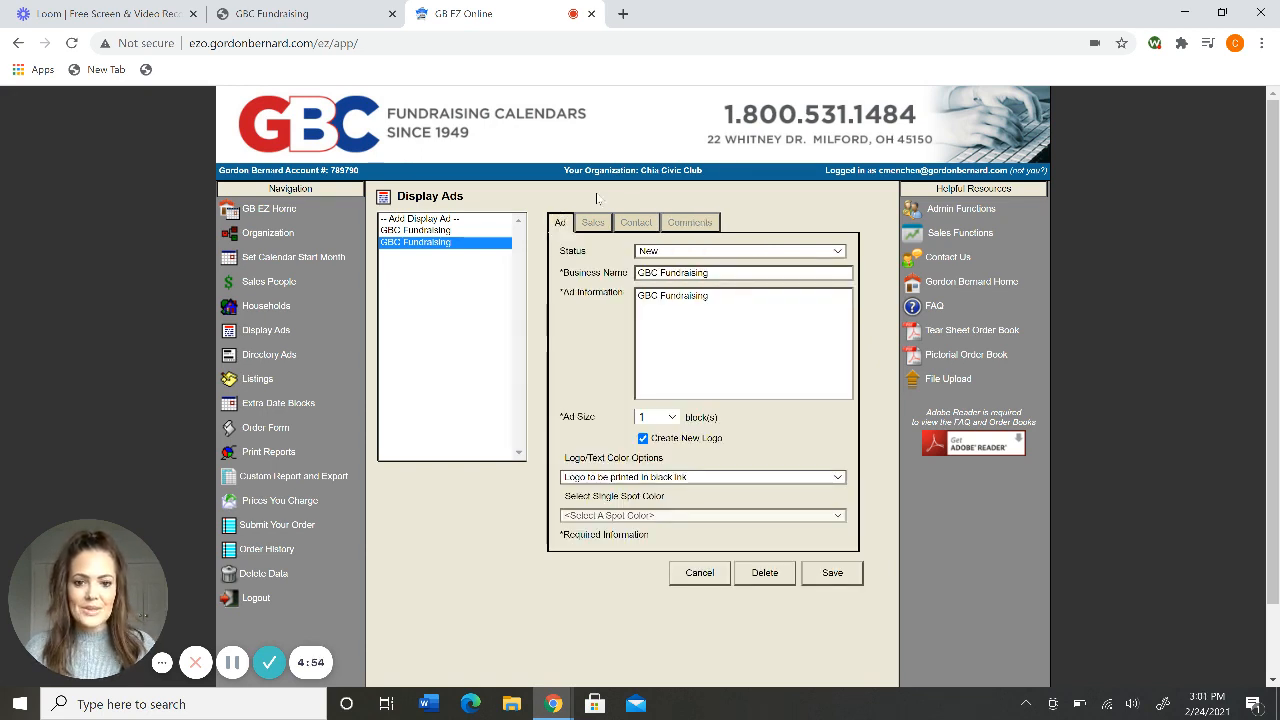
{"action": "left_click", "coordinate": [415, 230]}
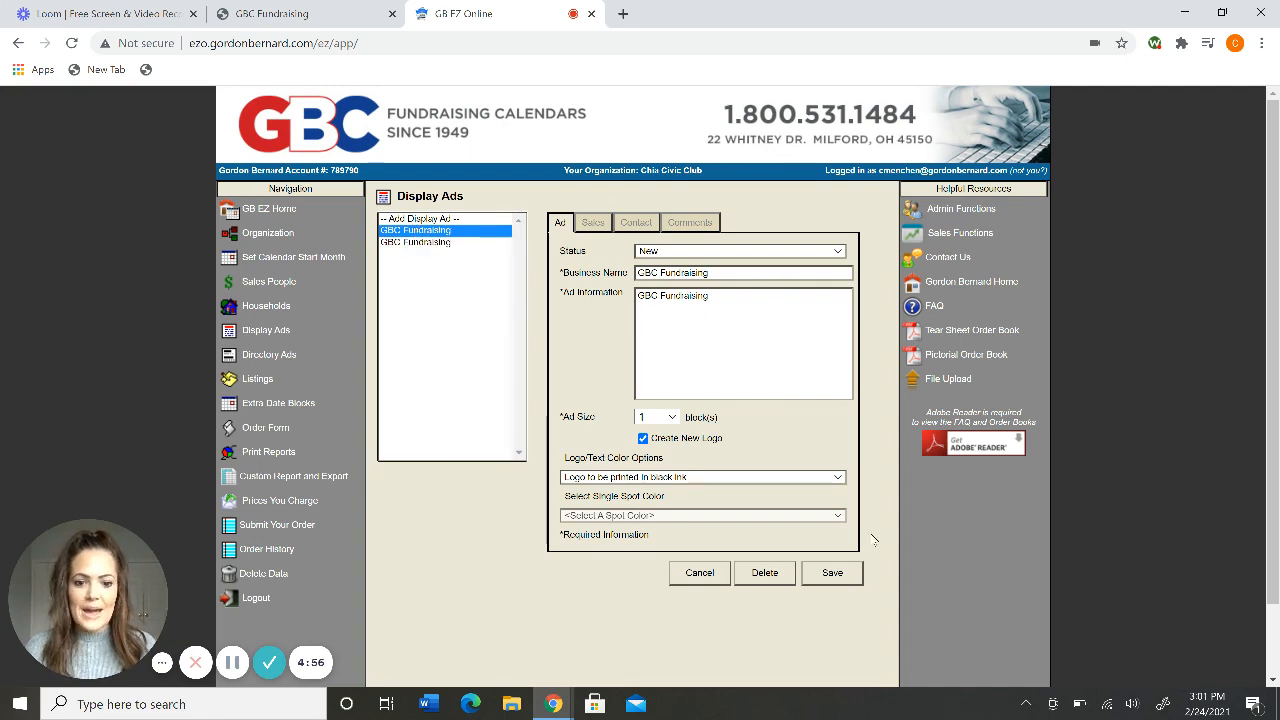
Delete the GBC Fundraising ads, confirming each deletion with OK.
{"action": "left_click", "coordinate": [764, 574]}
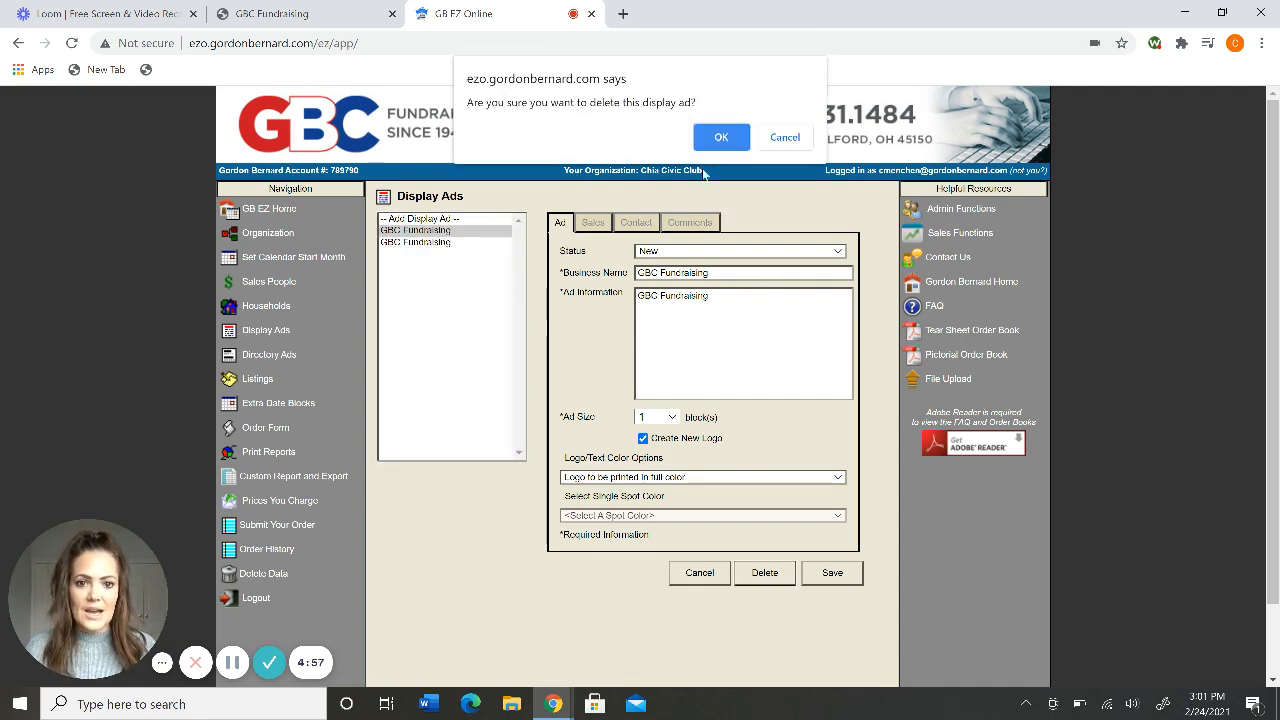
{"action": "left_click", "coordinate": [718, 139]}
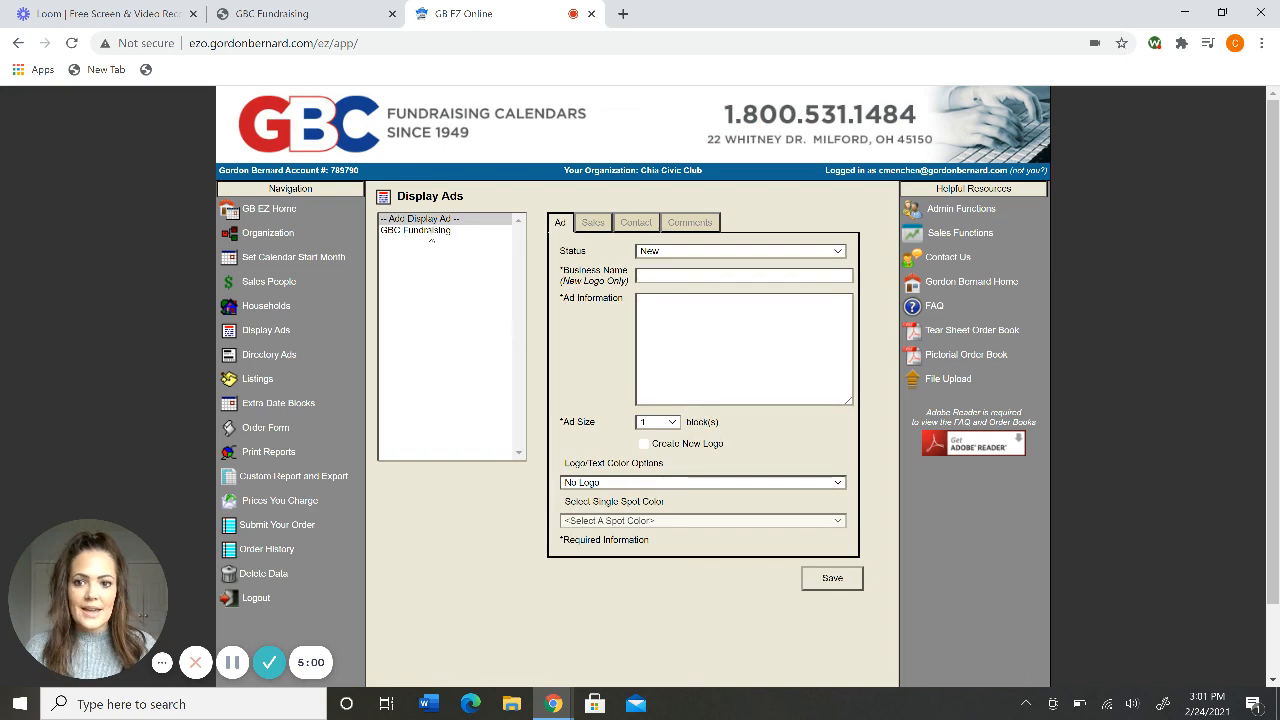
{"action": "left_click", "coordinate": [764, 572]}
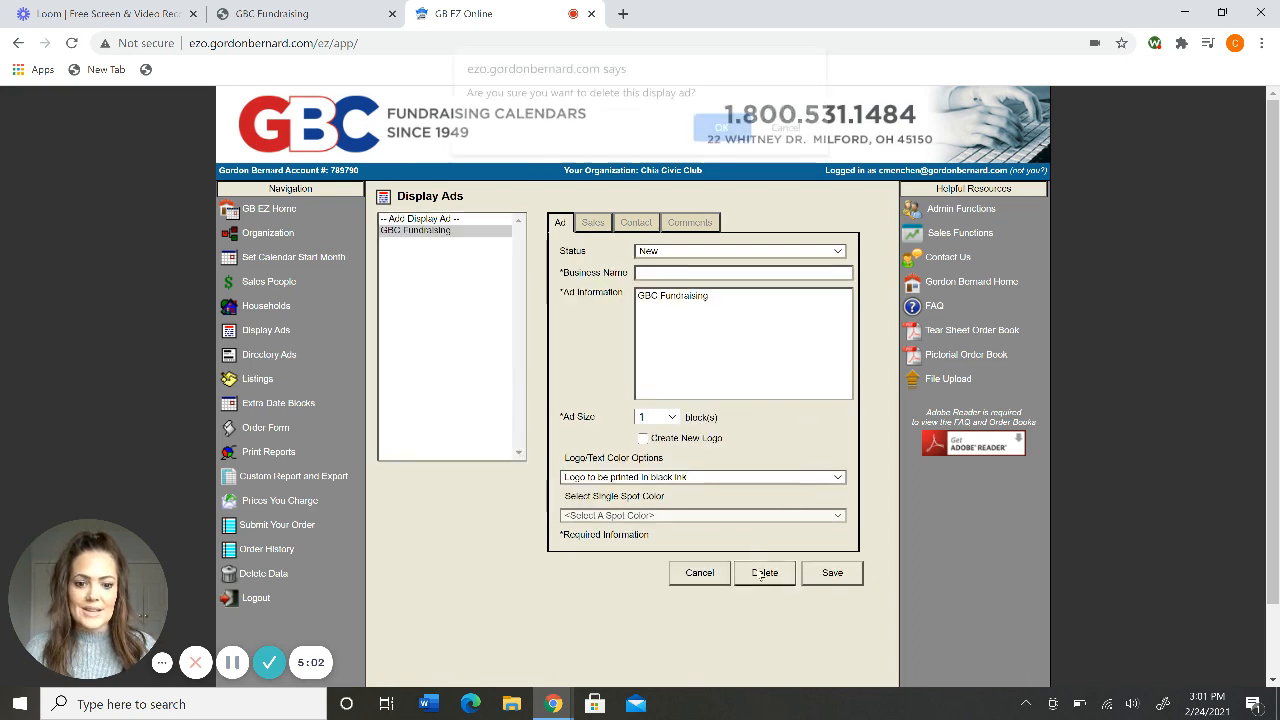
{"action": "left_click", "coordinate": [721, 140]}
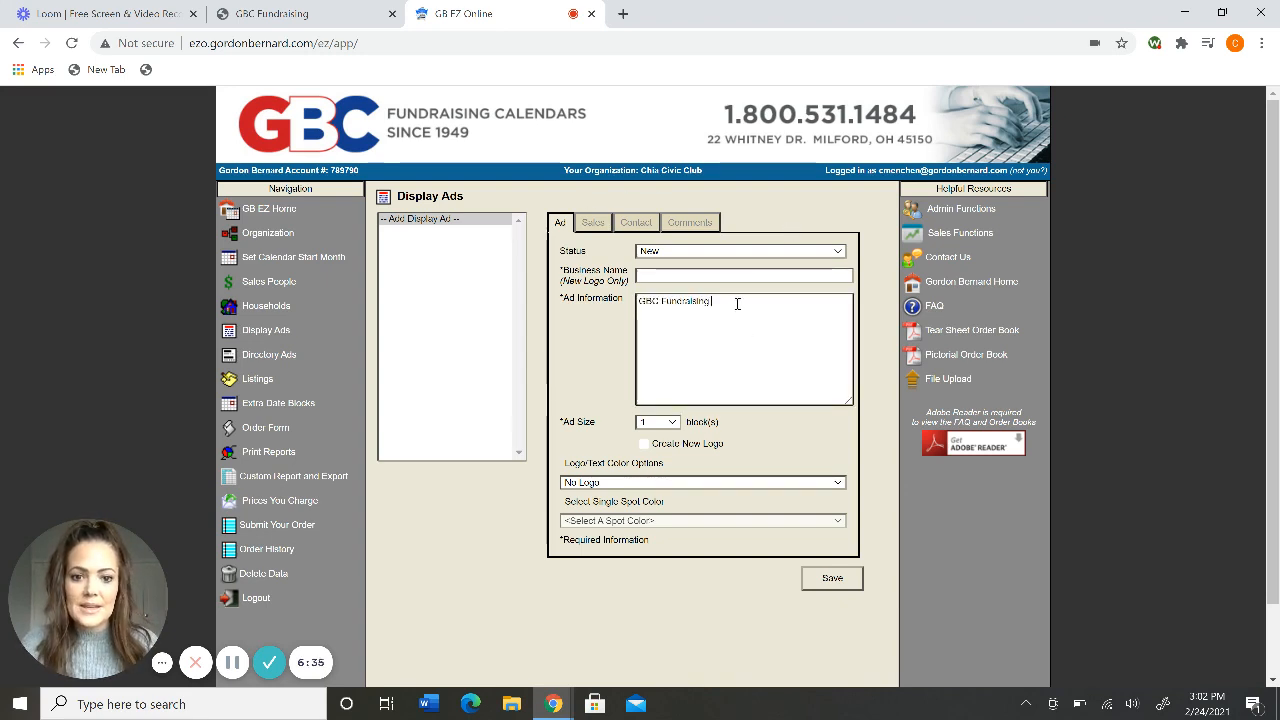
Tick Create New Logo and paste 'GBC Fundraising' as the business name.
{"action": "triple_click", "coordinate": [679, 303]}
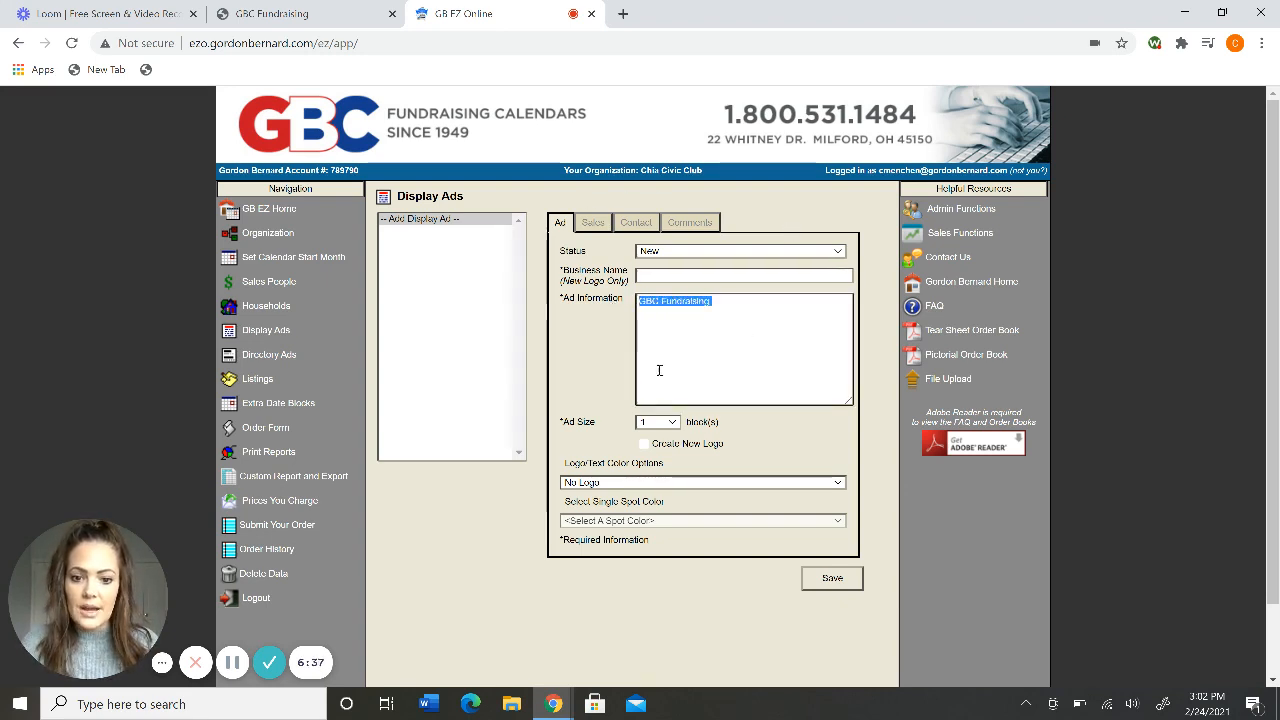
{"action": "left_click", "coordinate": [645, 444]}
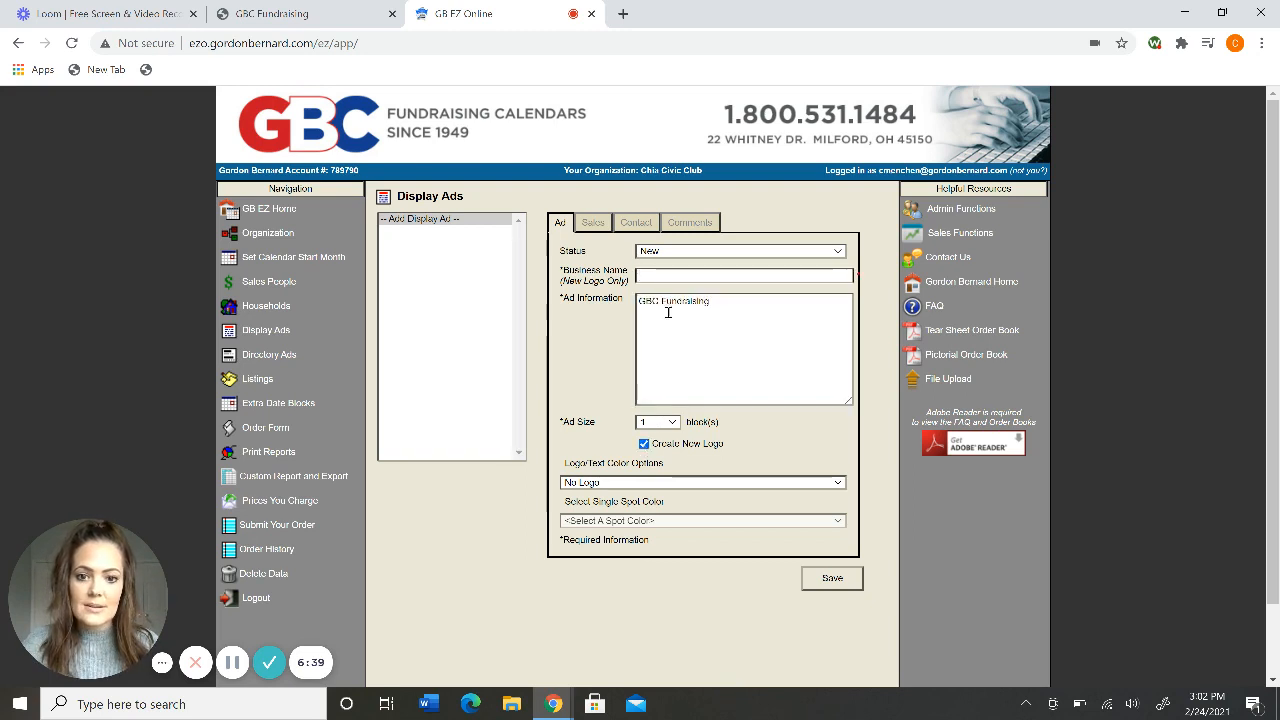
{"action": "left_click", "coordinate": [649, 277]}
{"action": "key", "text": "ctrl+v"}
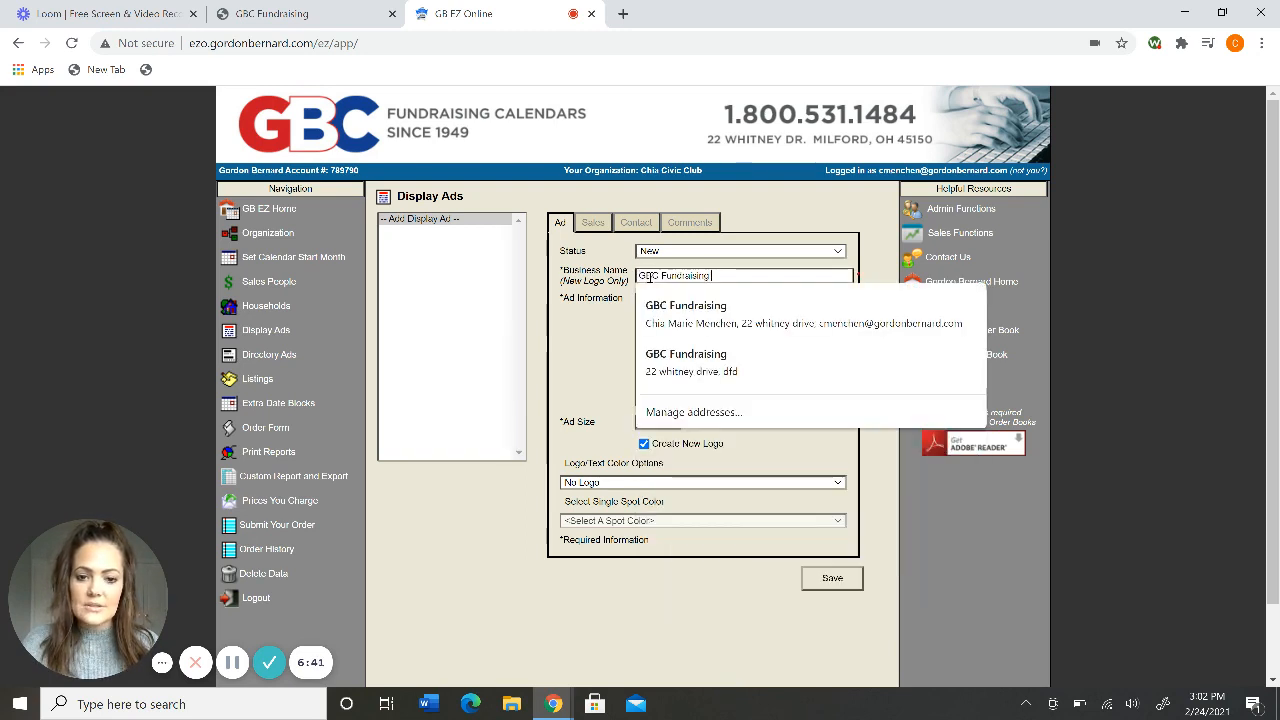
{"action": "left_click", "coordinate": [591, 300]}
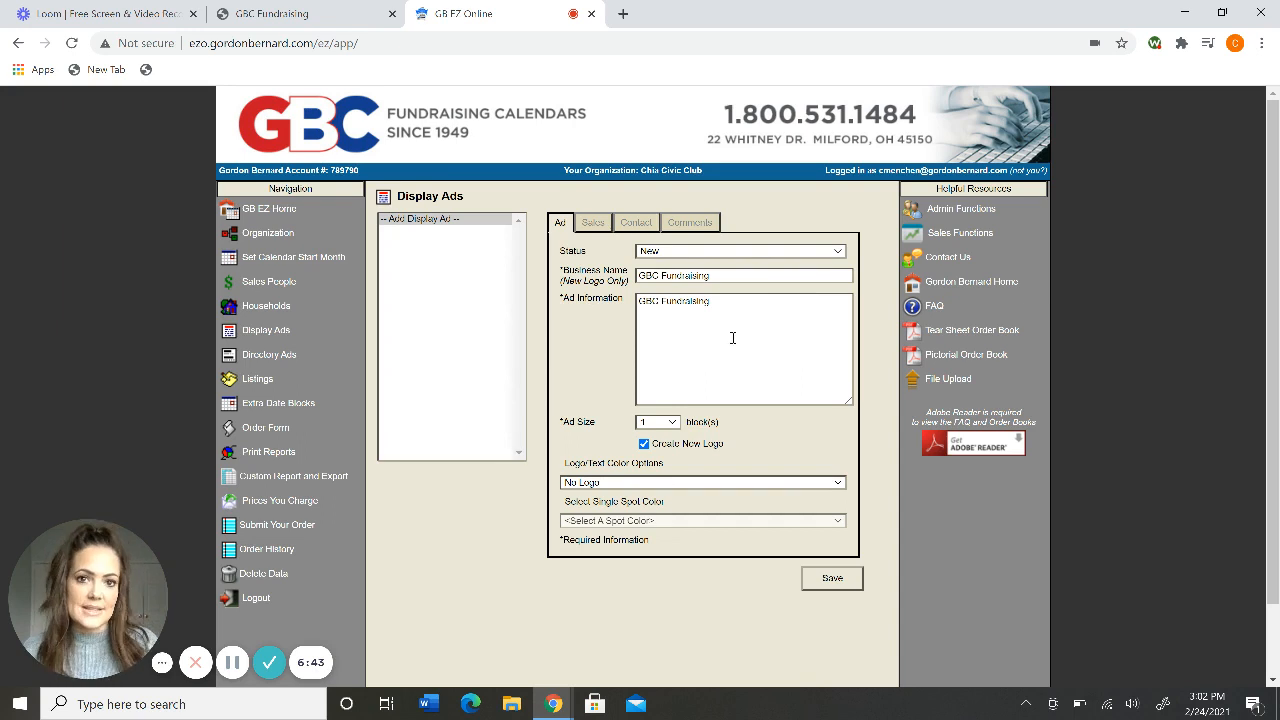
{"action": "left_click", "coordinate": [724, 274]}
{"action": "left_click", "coordinate": [615, 302]}
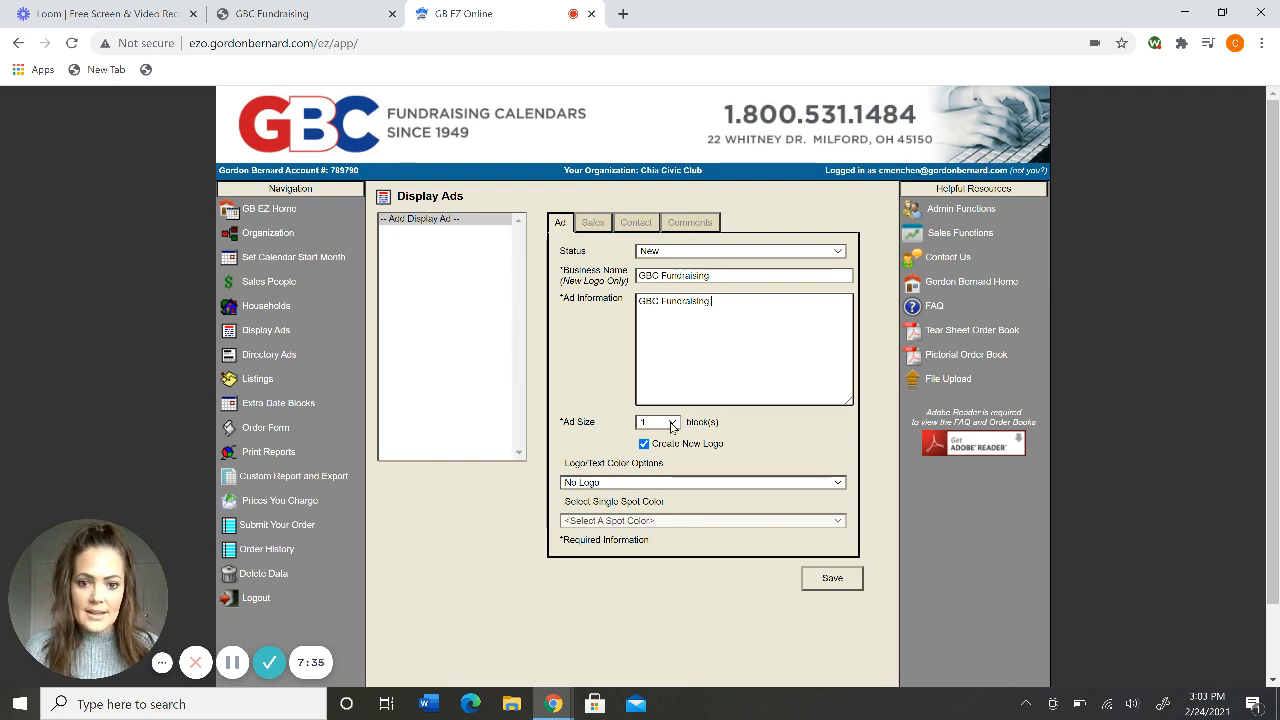
Keep the ad size at 1 block and recheck the business name.
{"action": "left_click", "coordinate": [672, 424]}
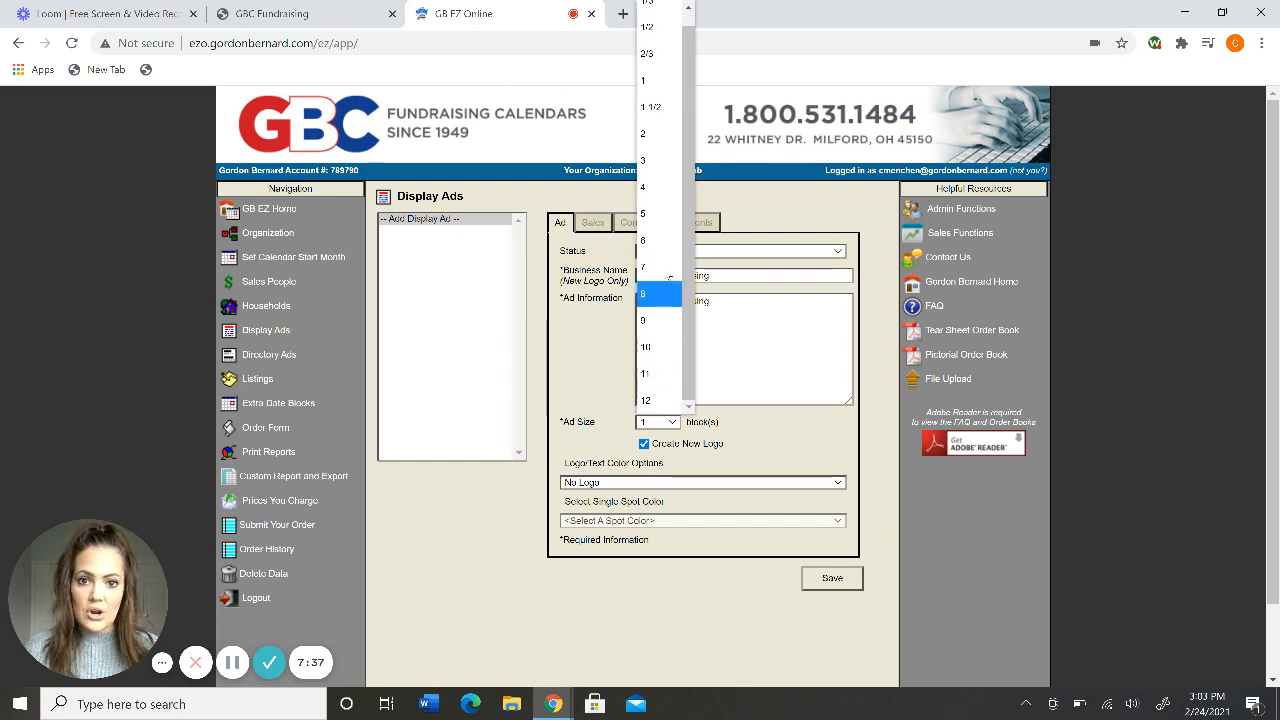
{"action": "left_click", "coordinate": [658, 80]}
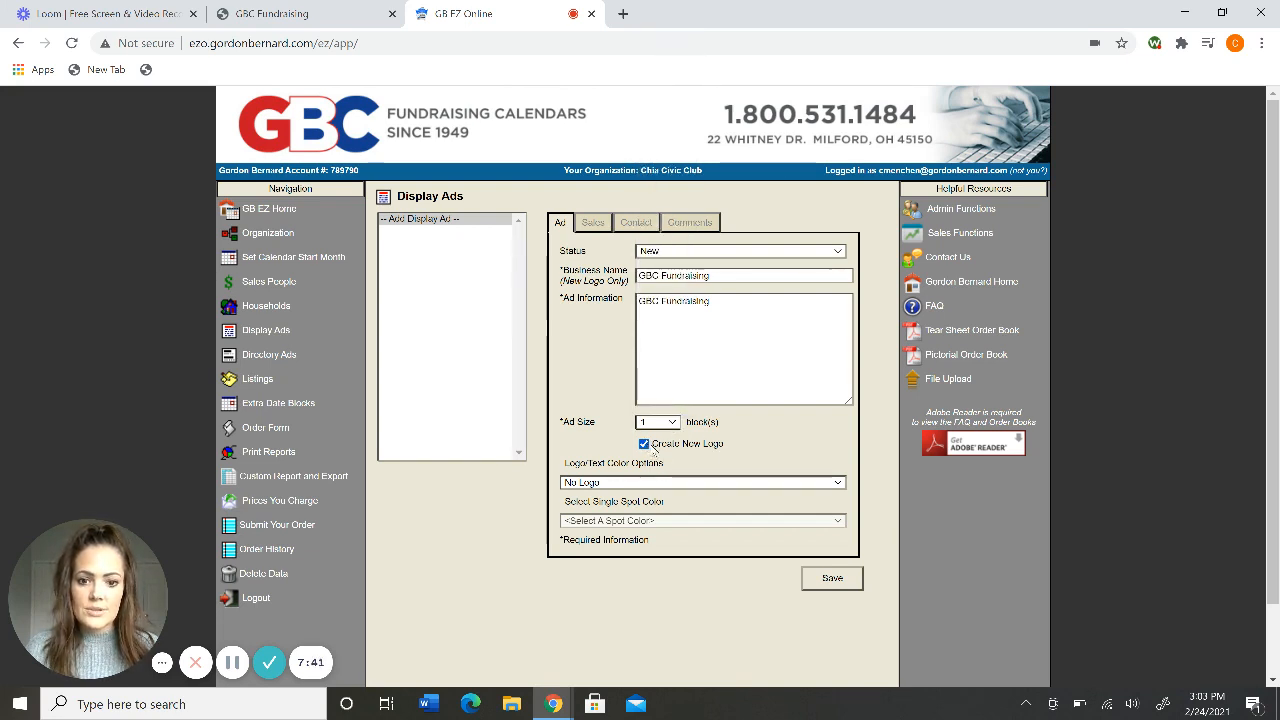
{"action": "left_click", "coordinate": [726, 275]}
{"action": "left_click", "coordinate": [580, 338]}
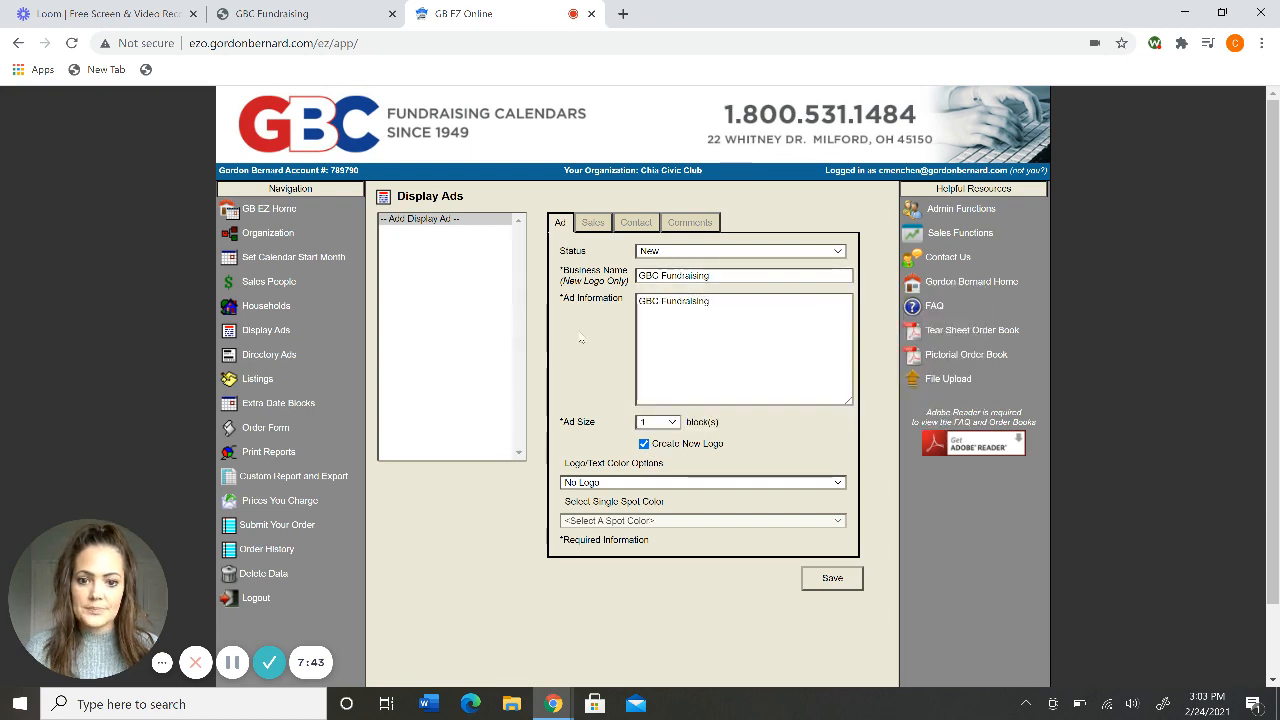
Choose full-color logo printing, save the GBC Fundraising ad, and reopen it.
{"action": "left_click", "coordinate": [684, 483]}
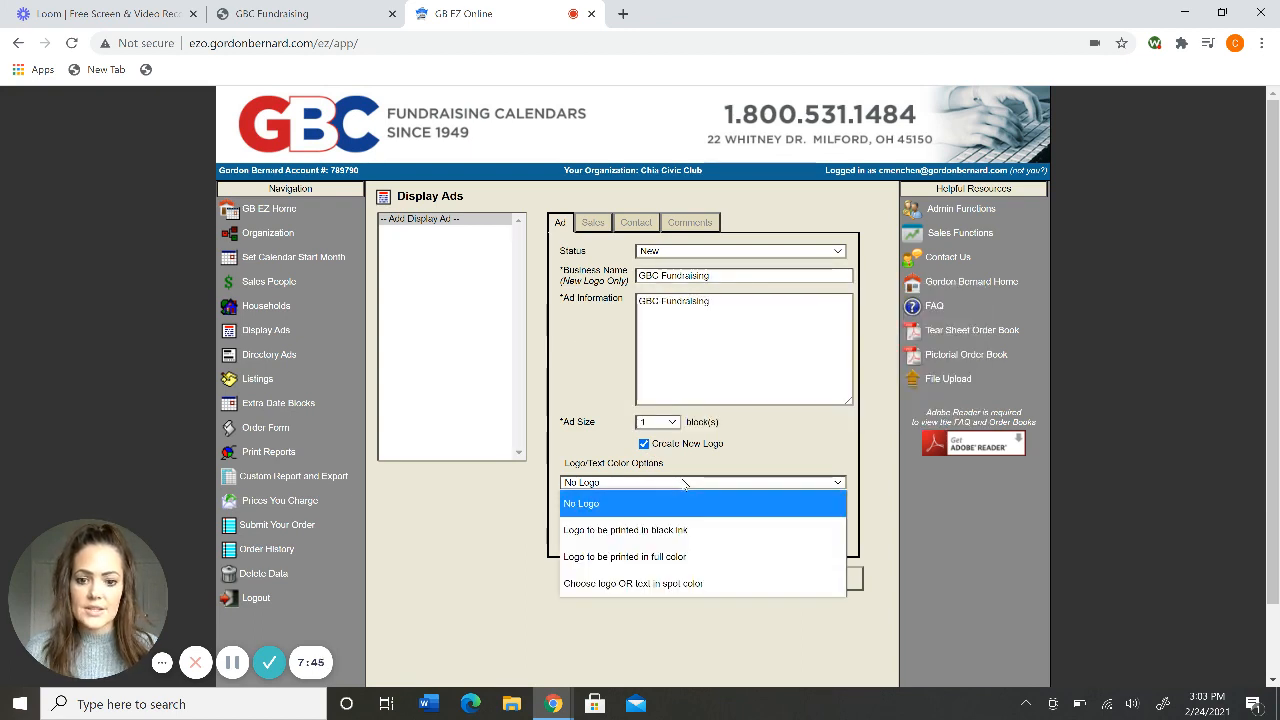
{"action": "left_click", "coordinate": [677, 557]}
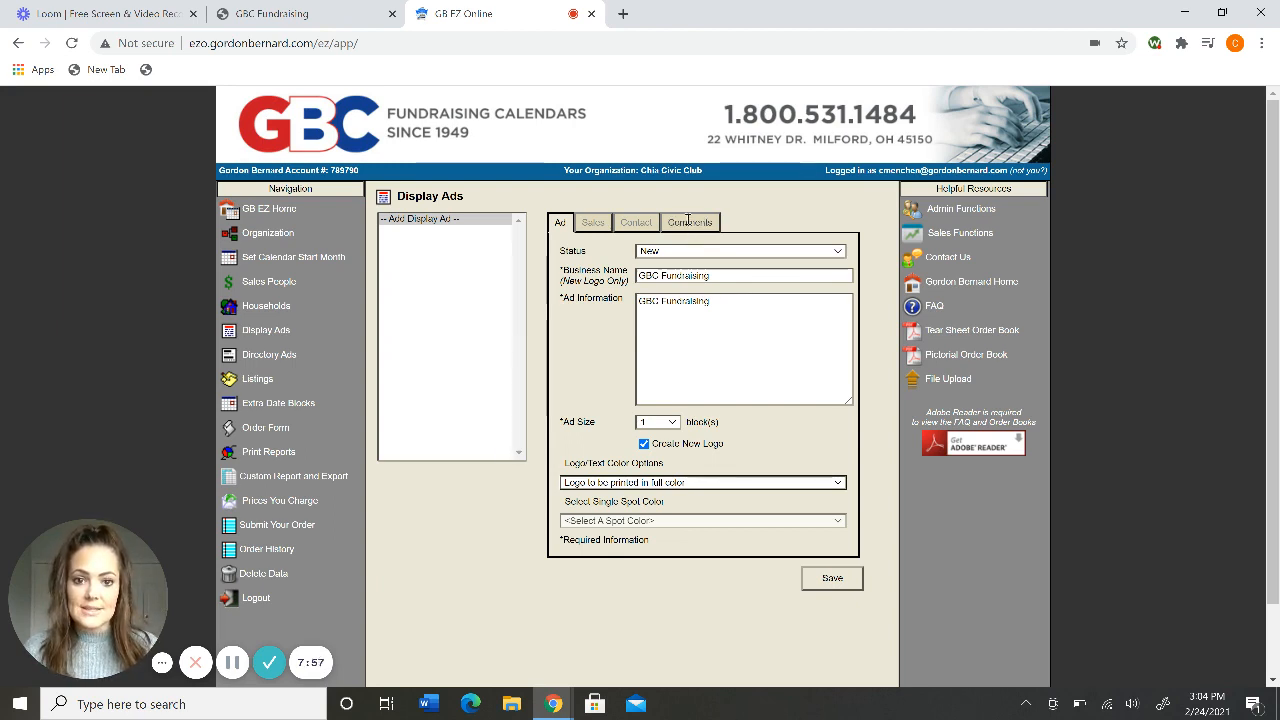
{"action": "left_click", "coordinate": [832, 578]}
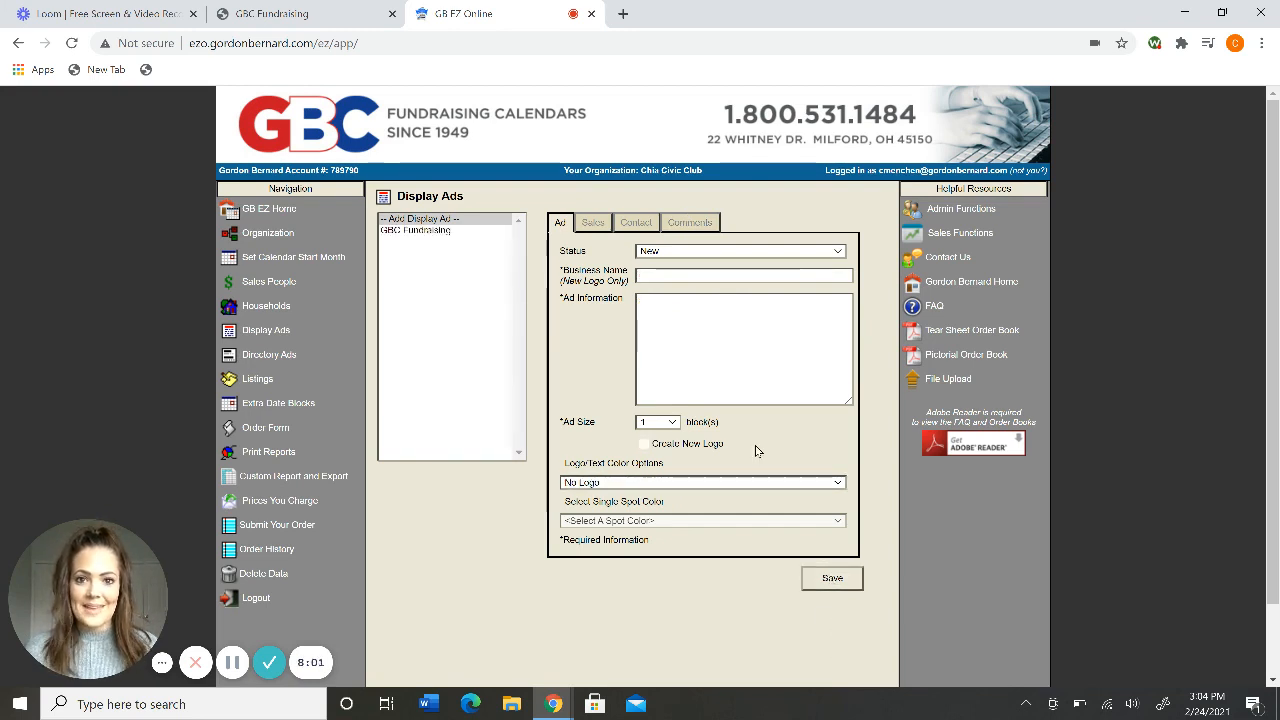
{"action": "left_click", "coordinate": [420, 231]}
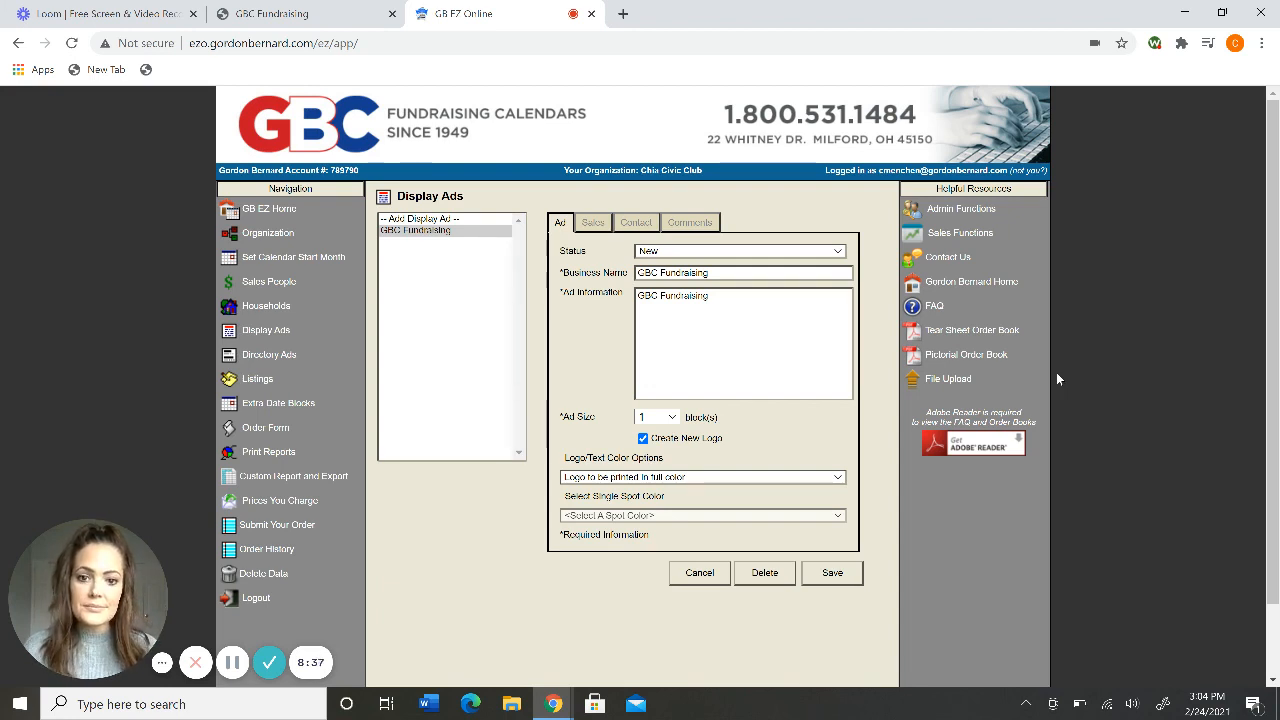
Open the ad's Comments section to add a comment, then return to main details.
{"action": "left_click", "coordinate": [707, 222]}
{"action": "left_click", "coordinate": [729, 266]}
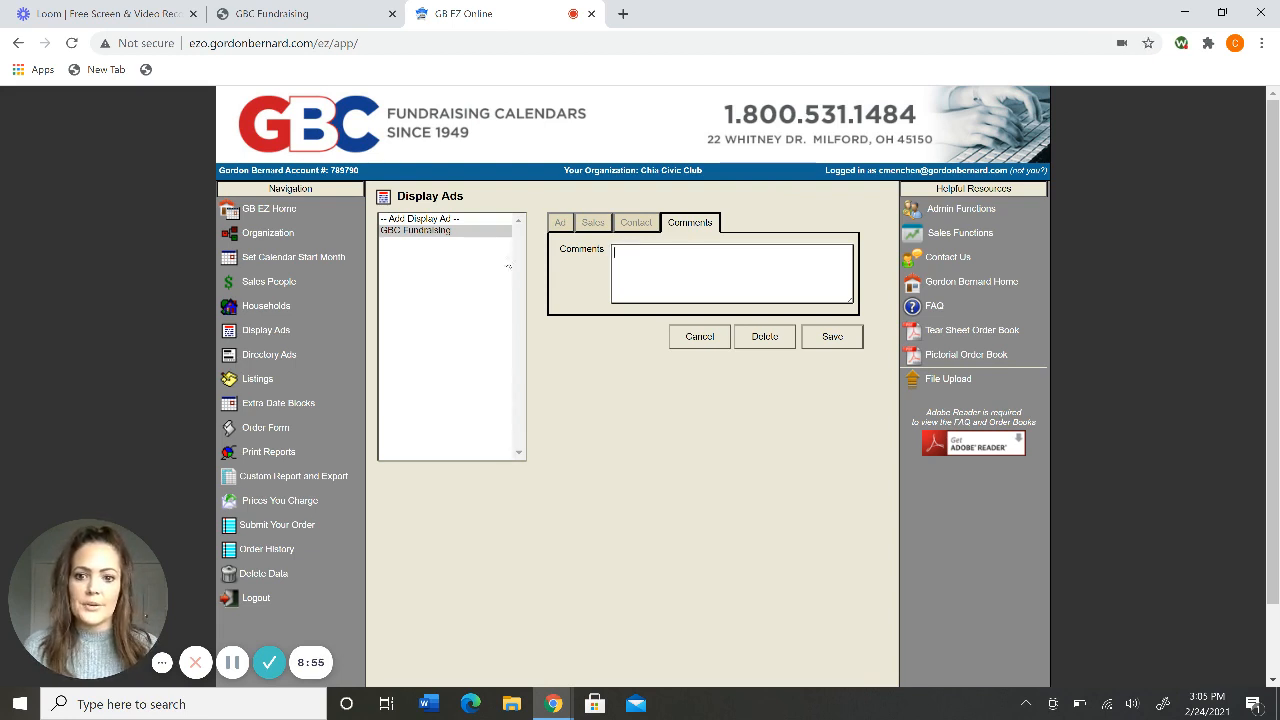
{"action": "left_click", "coordinate": [560, 221]}
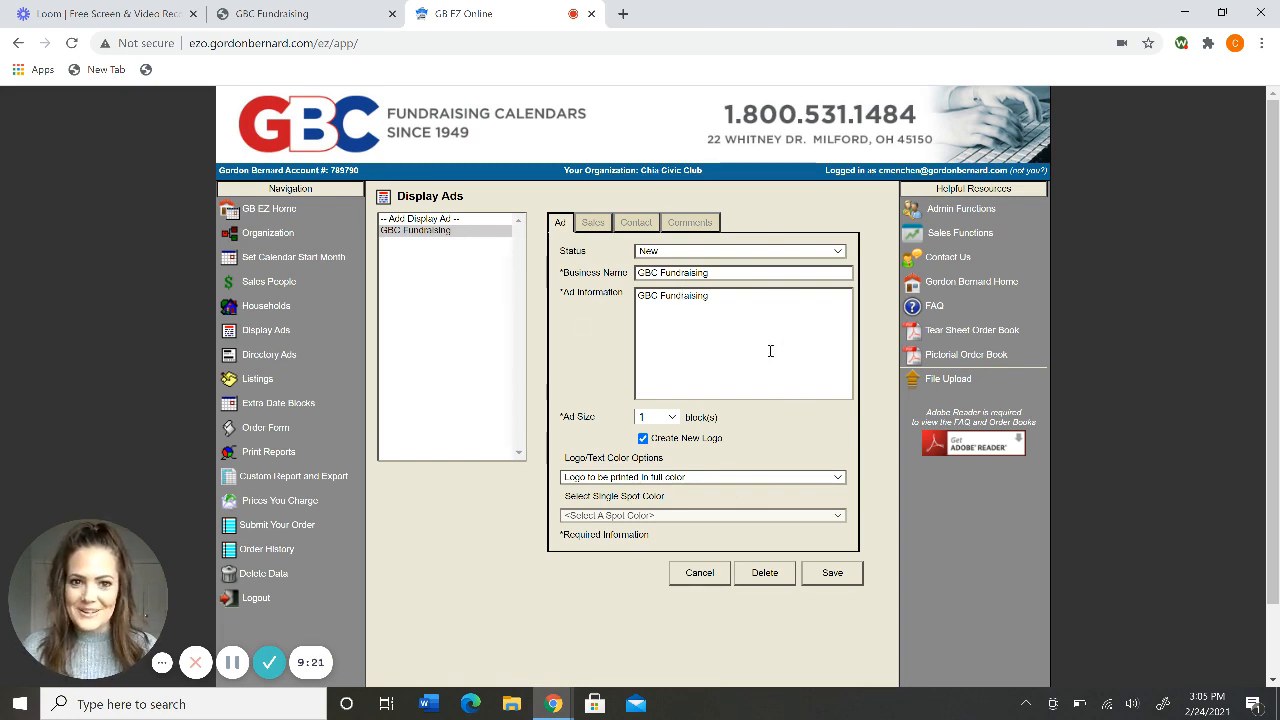
Save the current GBC Fundraising ad and start a new one, keeping its status New.
{"action": "left_click", "coordinate": [832, 574]}
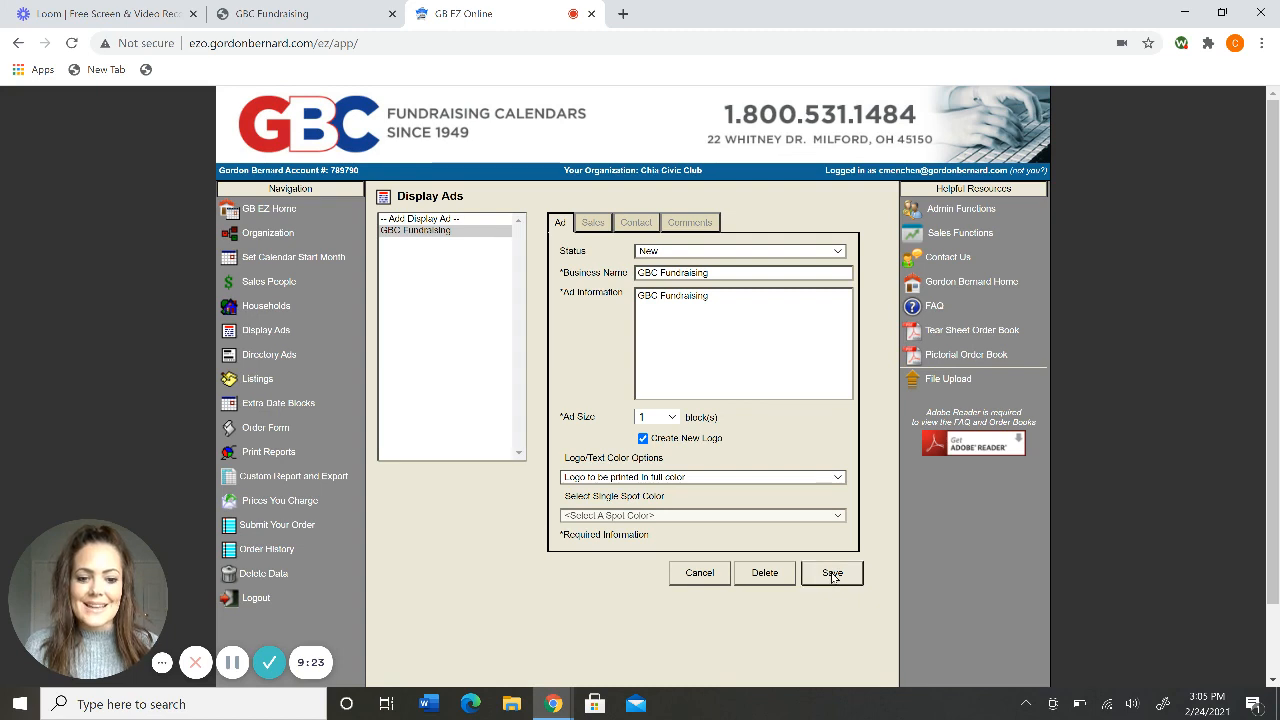
{"action": "left_click", "coordinate": [723, 341]}
{"action": "left_click", "coordinate": [682, 252]}
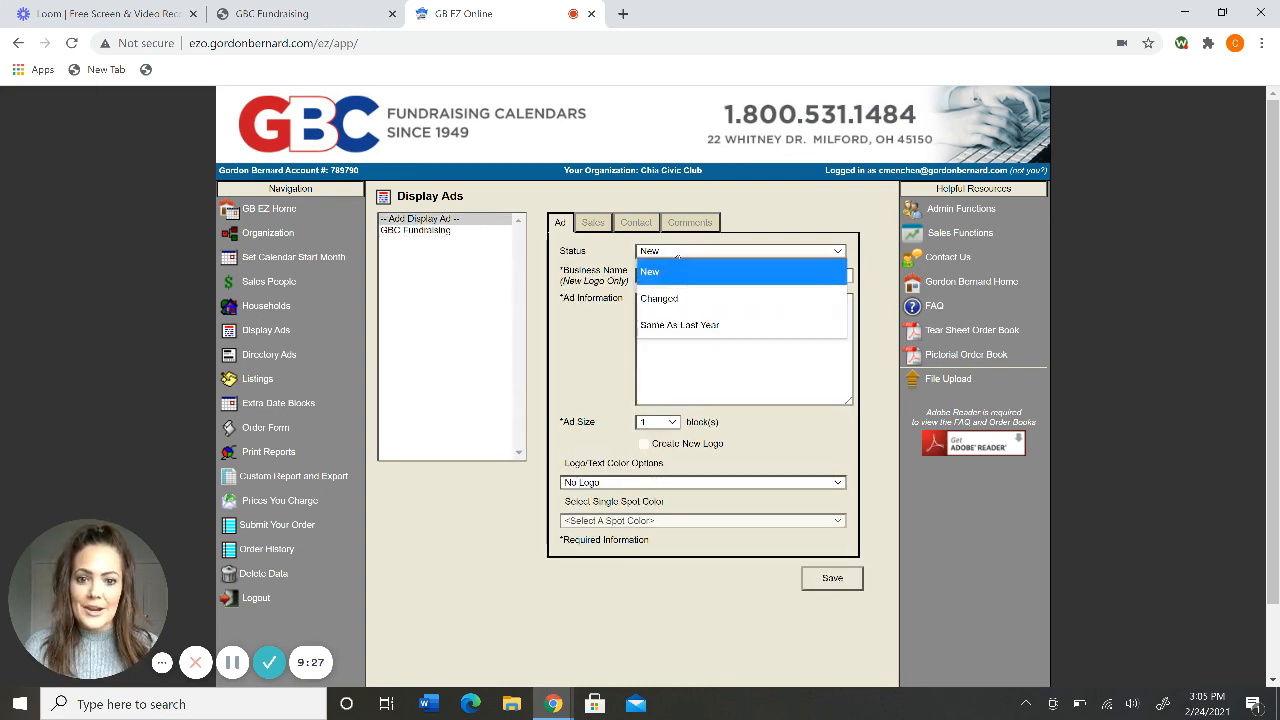
{"action": "left_click", "coordinate": [677, 256]}
{"action": "left_click", "coordinate": [655, 278]}
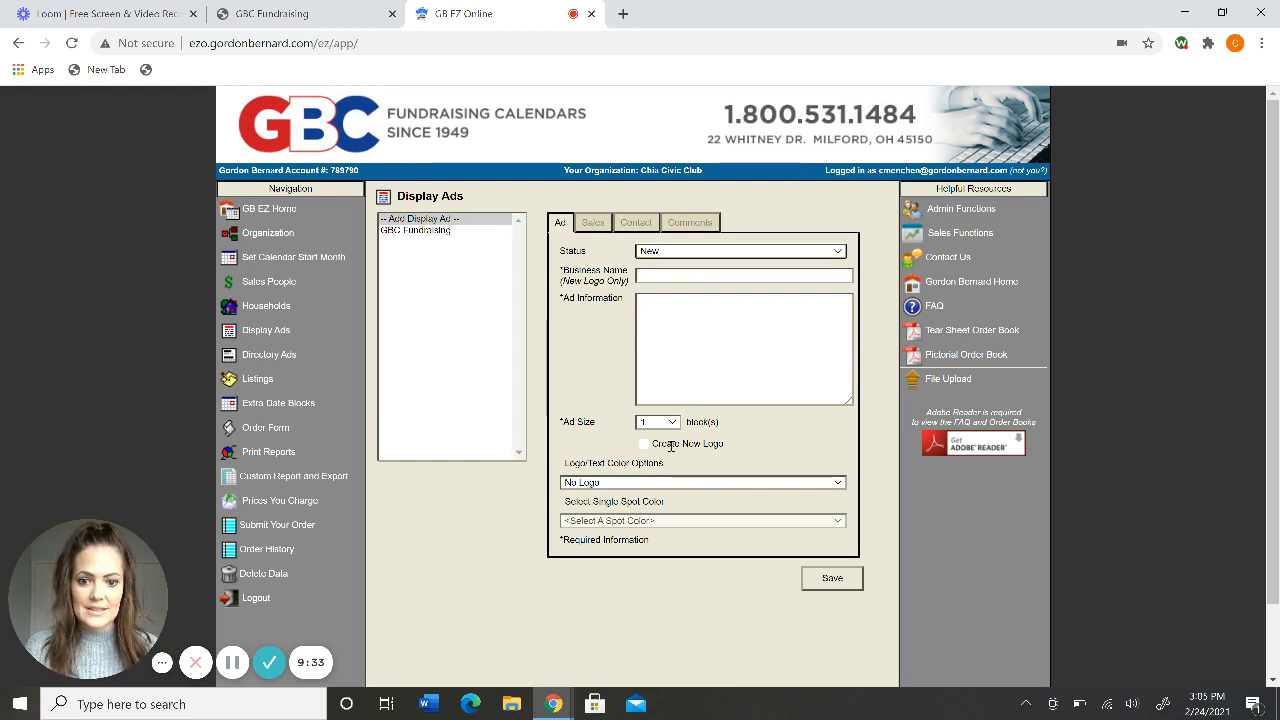
{"action": "left_click", "coordinate": [676, 305]}
{"action": "key", "text": "Caps_Lock"}
{"action": "type", "text": "GBC"}
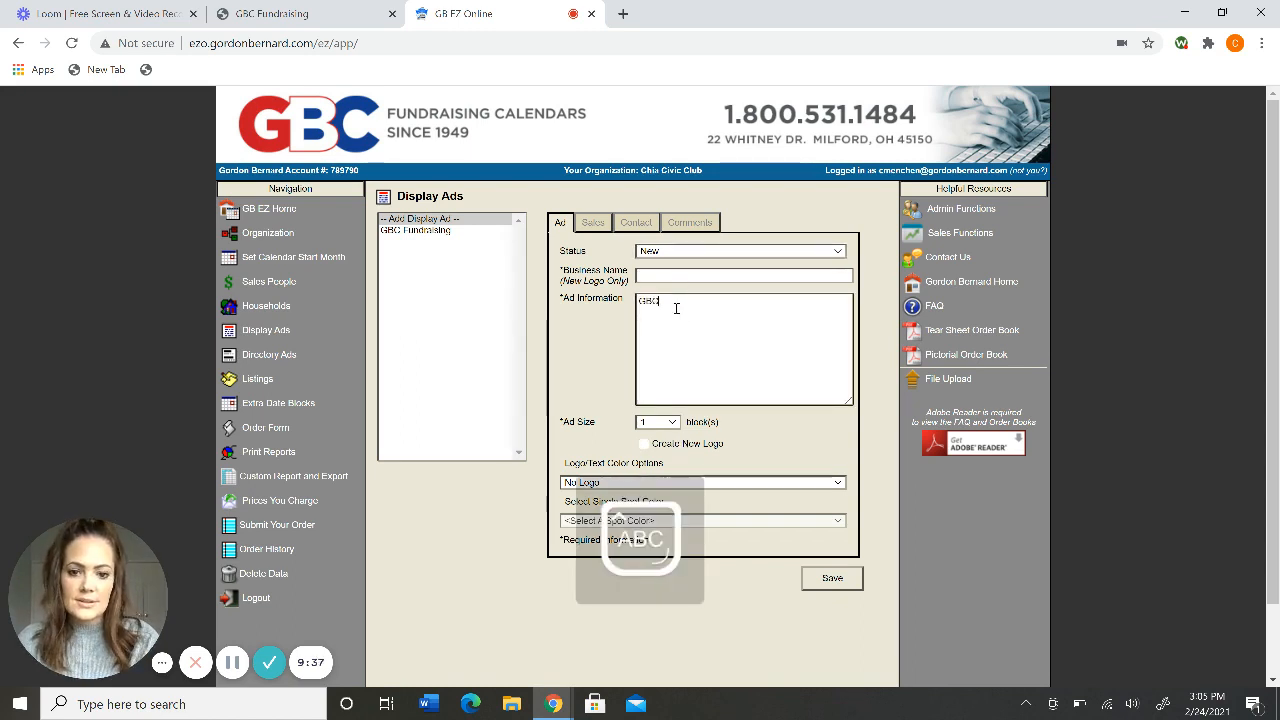
{"action": "type", "text": " F"}
{"action": "key", "text": "Caps_Lock"}
{"action": "type", "text": "undrasing"}
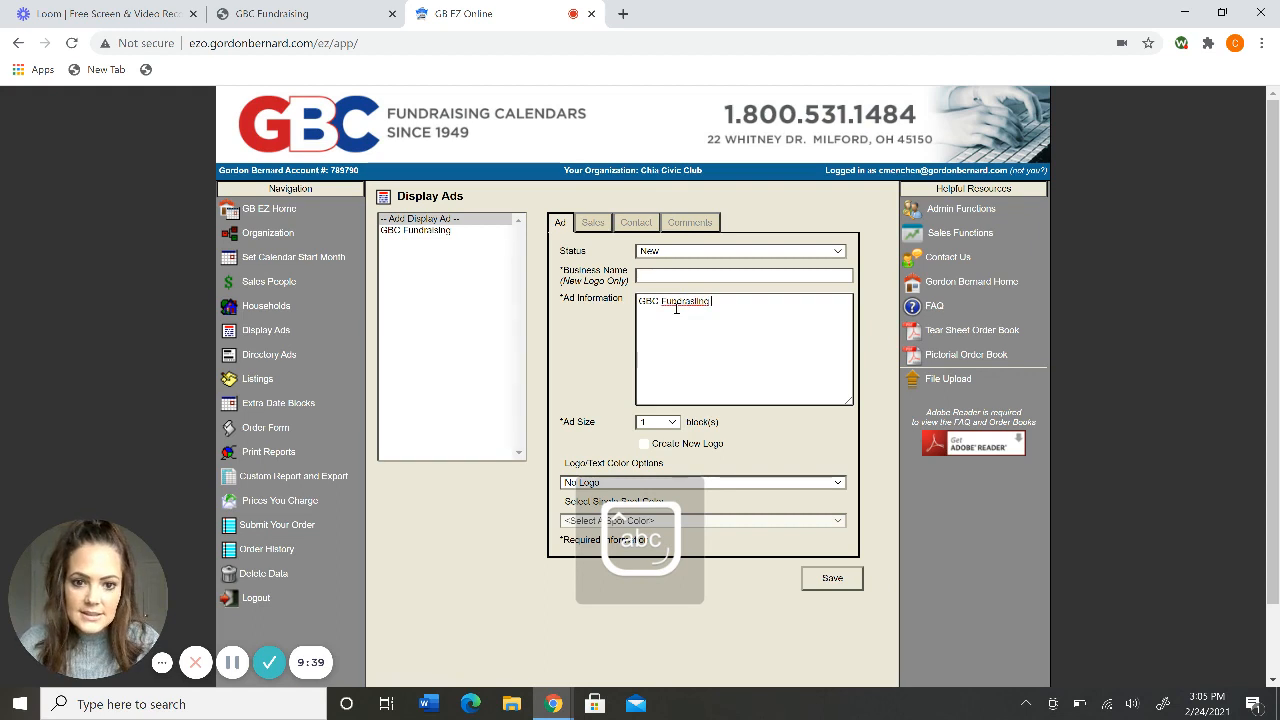
{"action": "key", "text": "BackSpace"}
{"action": "key", "text": "BackSpace"}
{"action": "key", "text": "BackSpace"}
{"action": "key", "text": "BackSpace"}
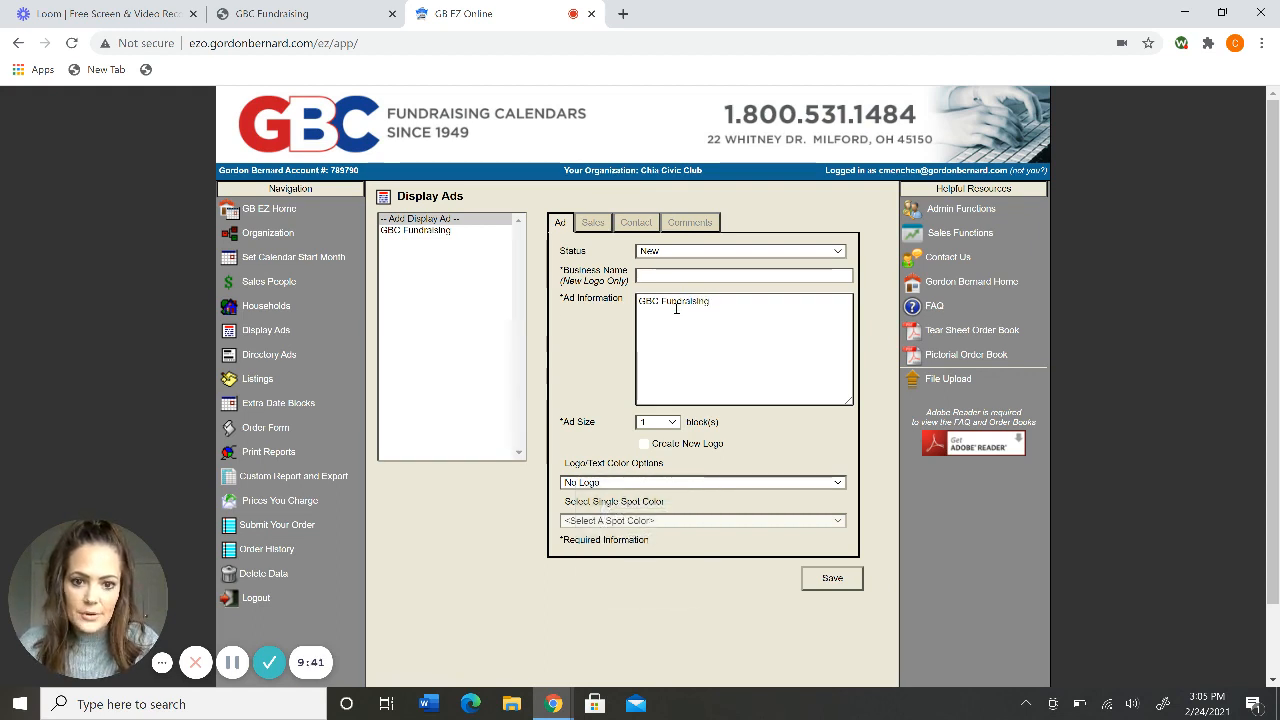
{"action": "type", "text": "ising"}
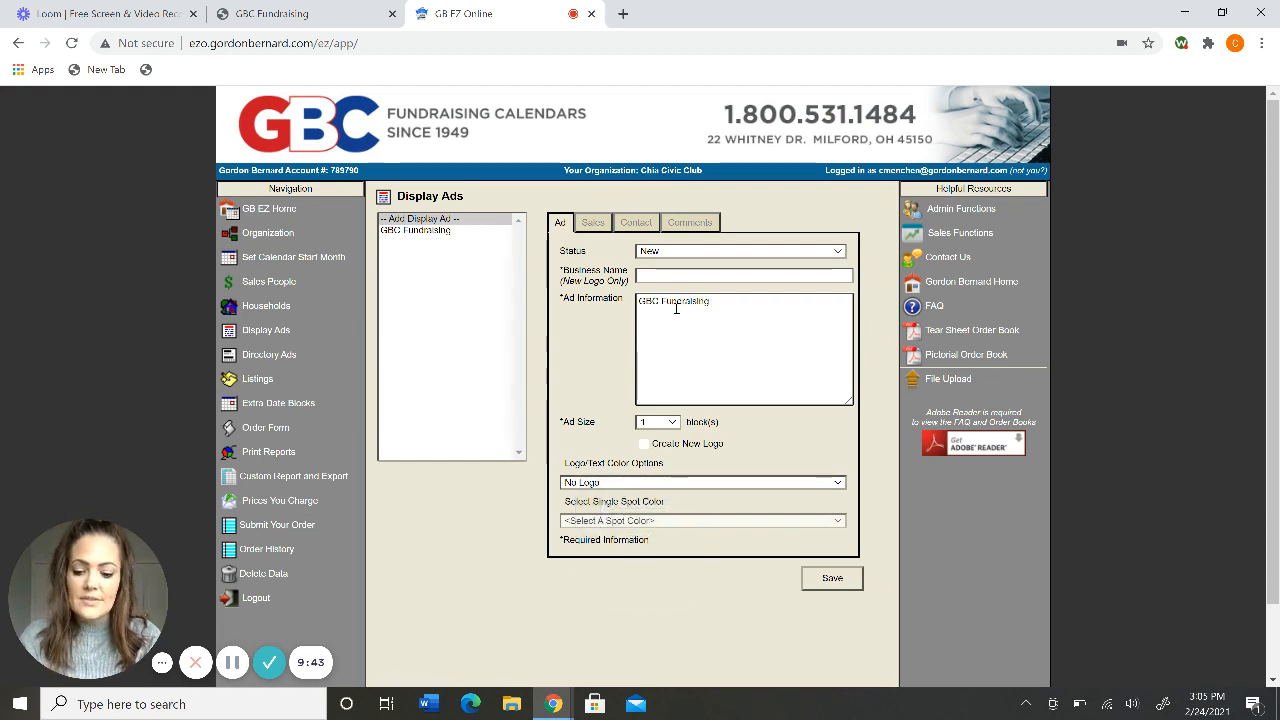
{"action": "key", "text": "Return"}
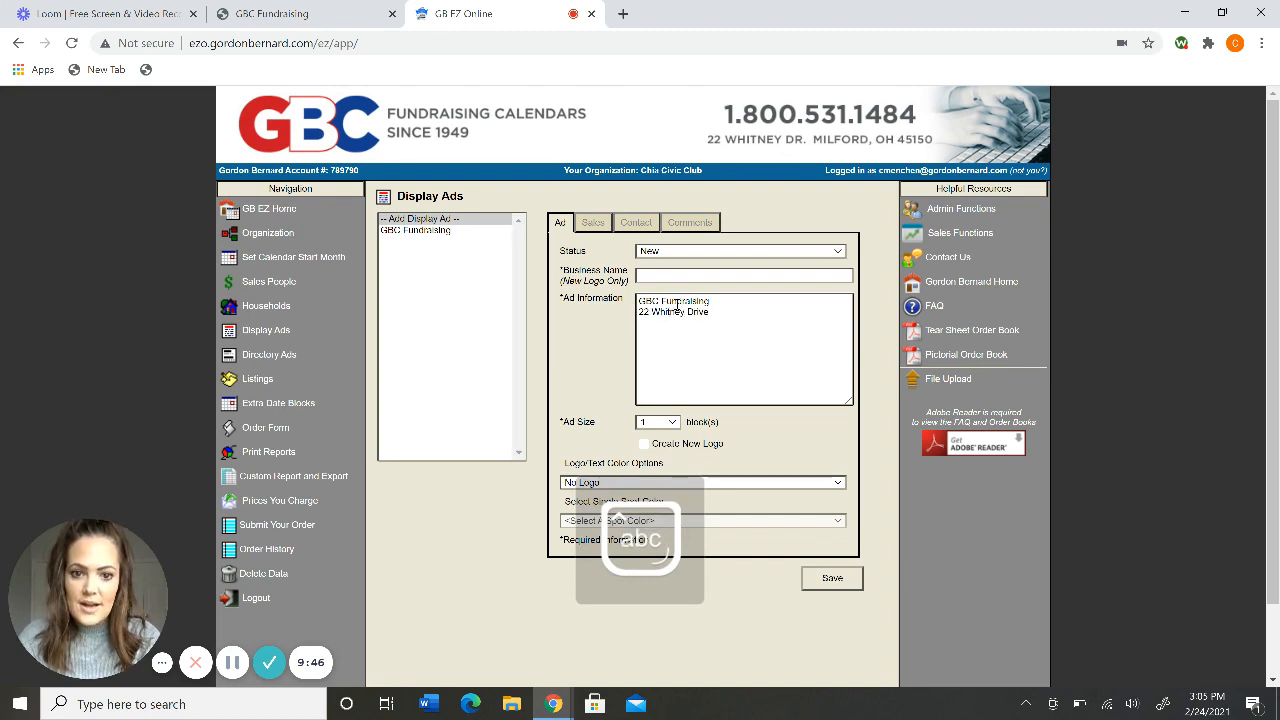
{"action": "key", "text": "Return"}
{"action": "type", "text": "Millord, "}
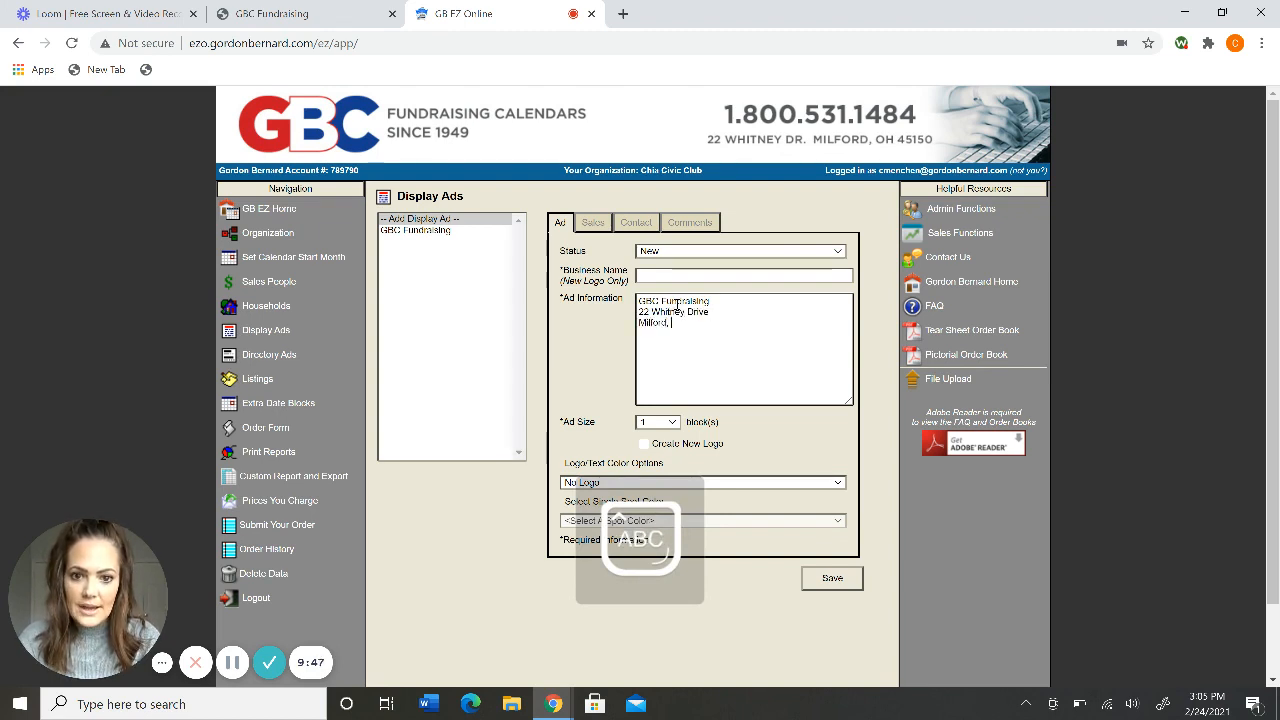
{"action": "type", "text": "OH 451"}
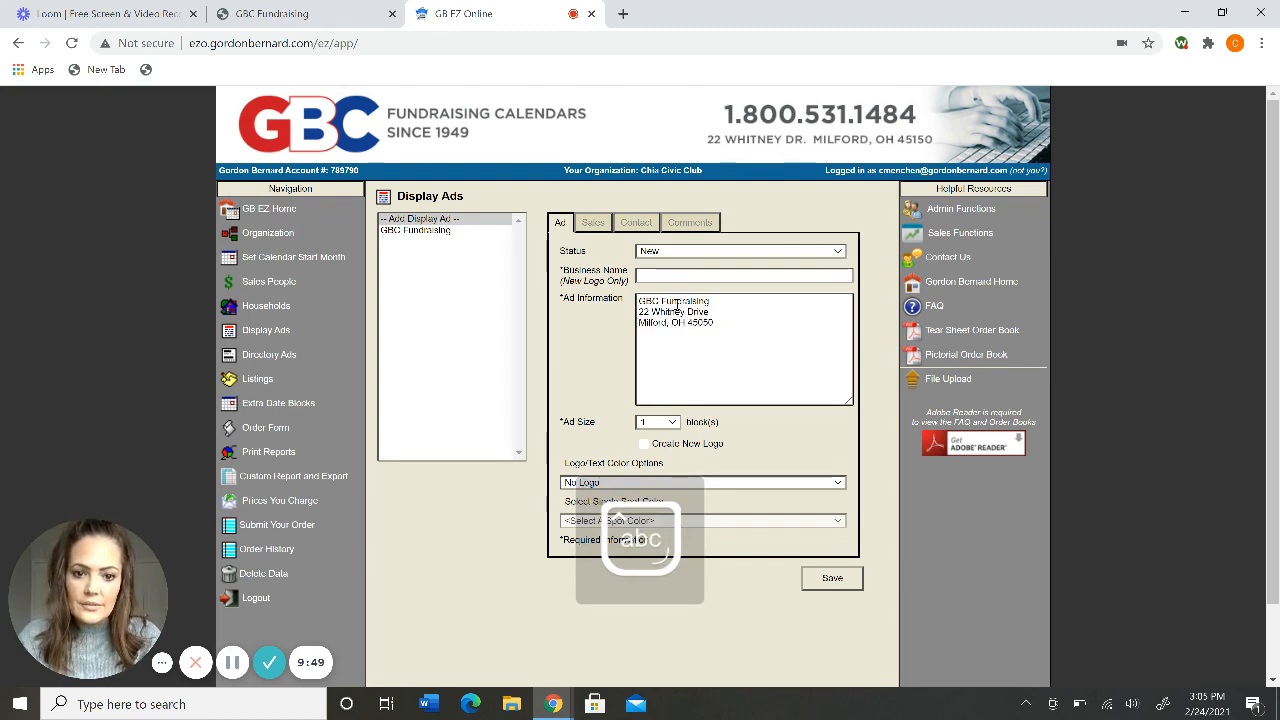
{"action": "type", "text": "50"}
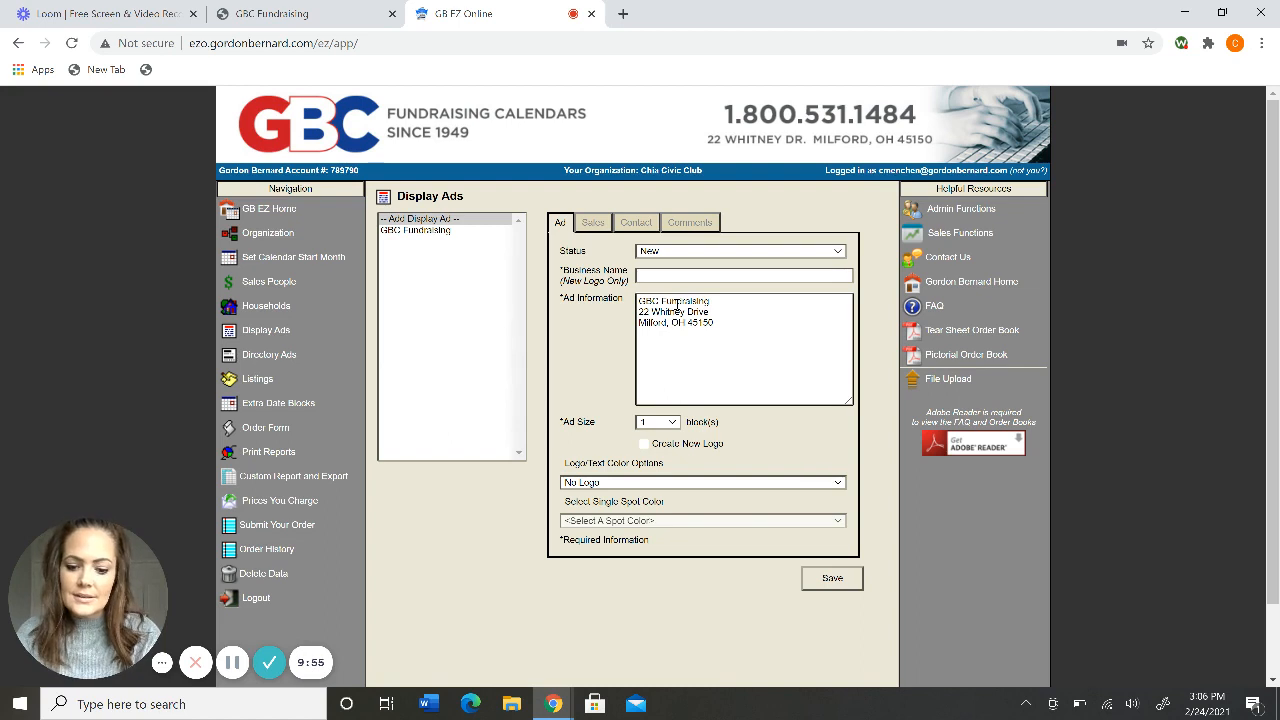
{"action": "key", "text": "Return"}
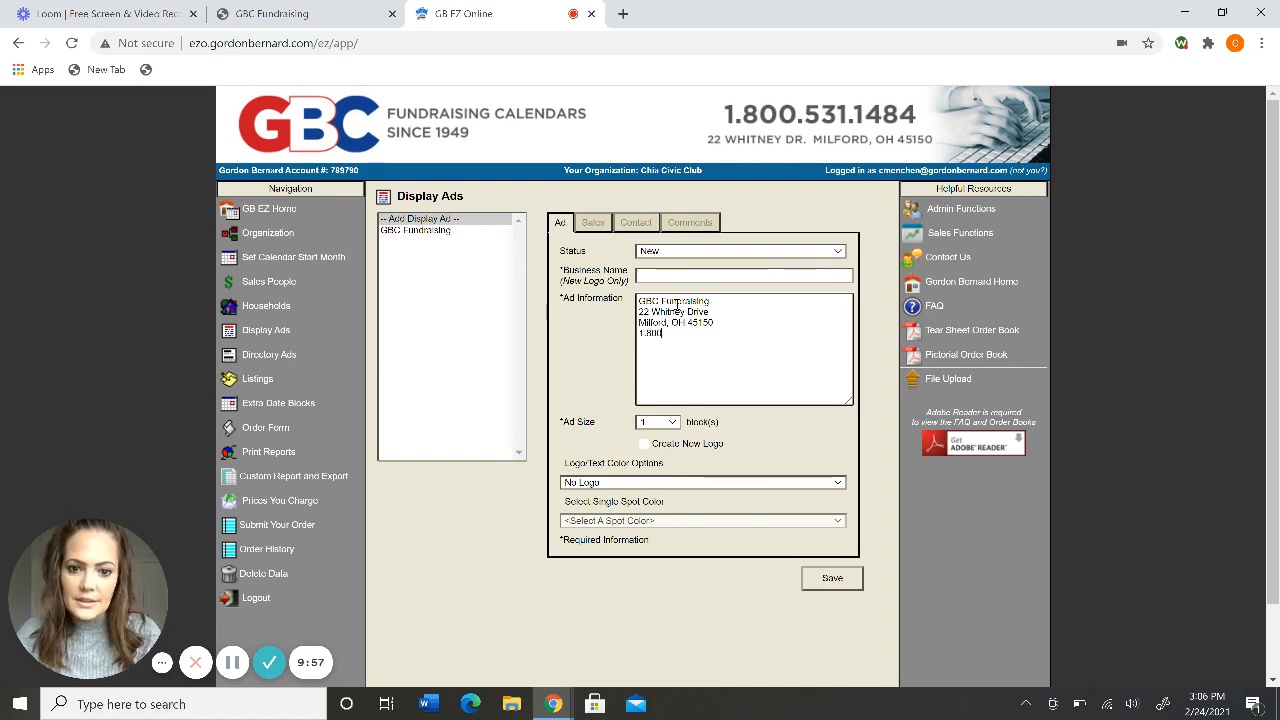
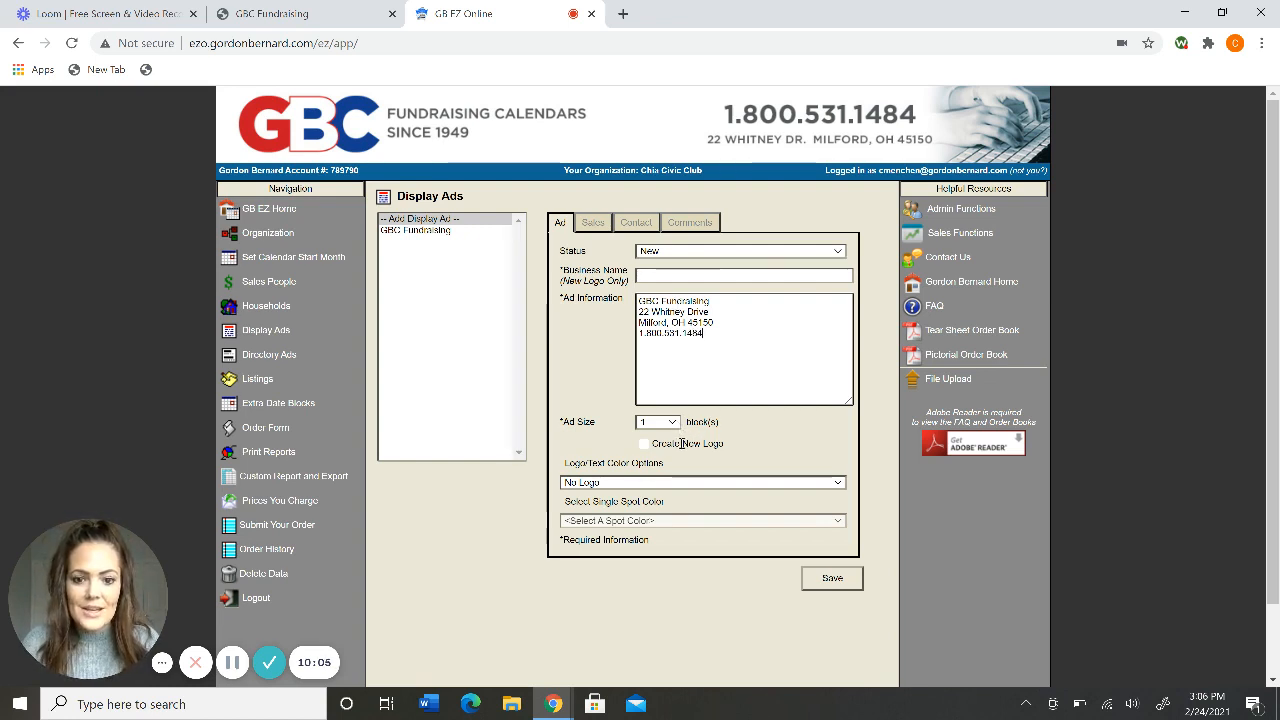
Keep No Logo, save the address ad, review the saved entry, then save again.
{"action": "left_click", "coordinate": [678, 483]}
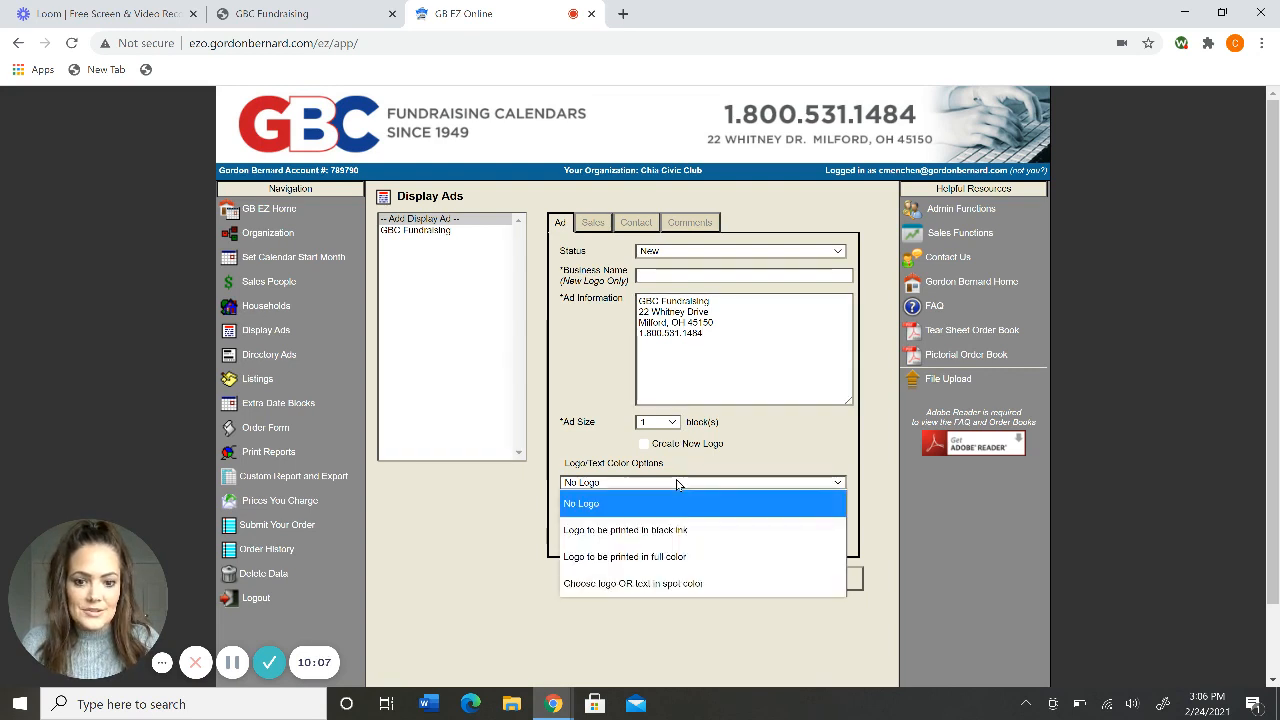
{"action": "left_click", "coordinate": [724, 474]}
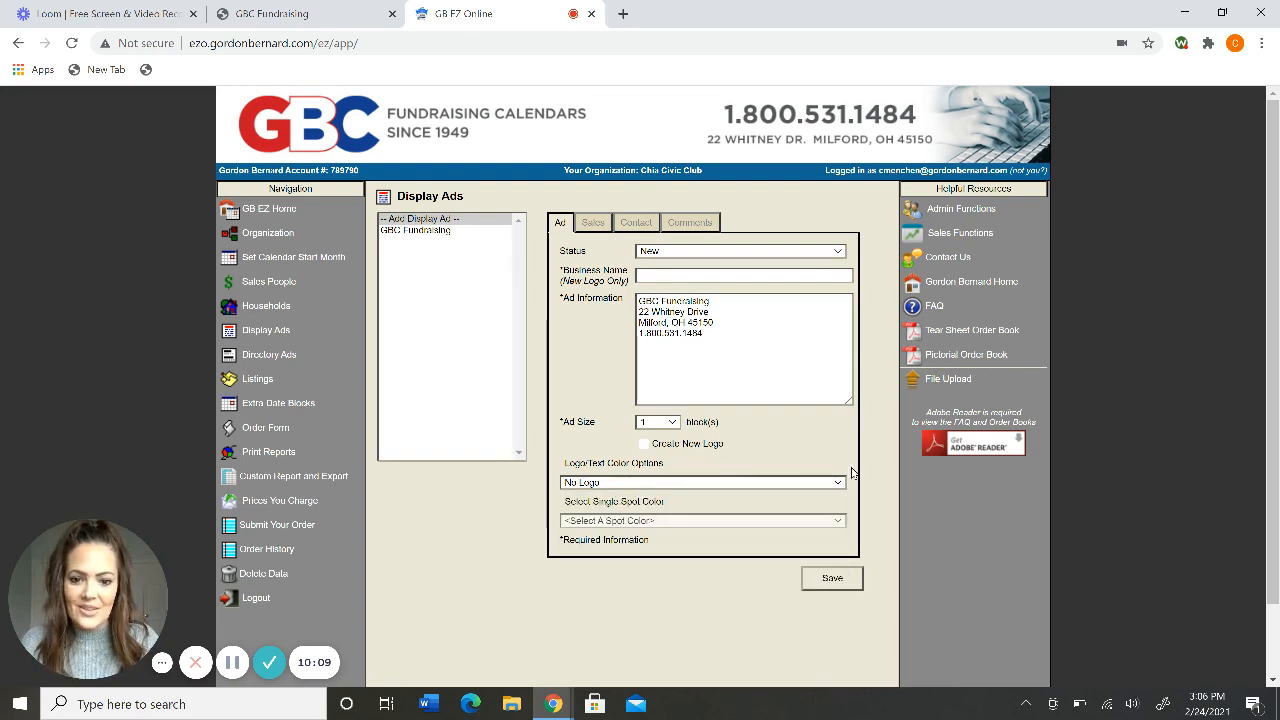
{"action": "left_click", "coordinate": [840, 584]}
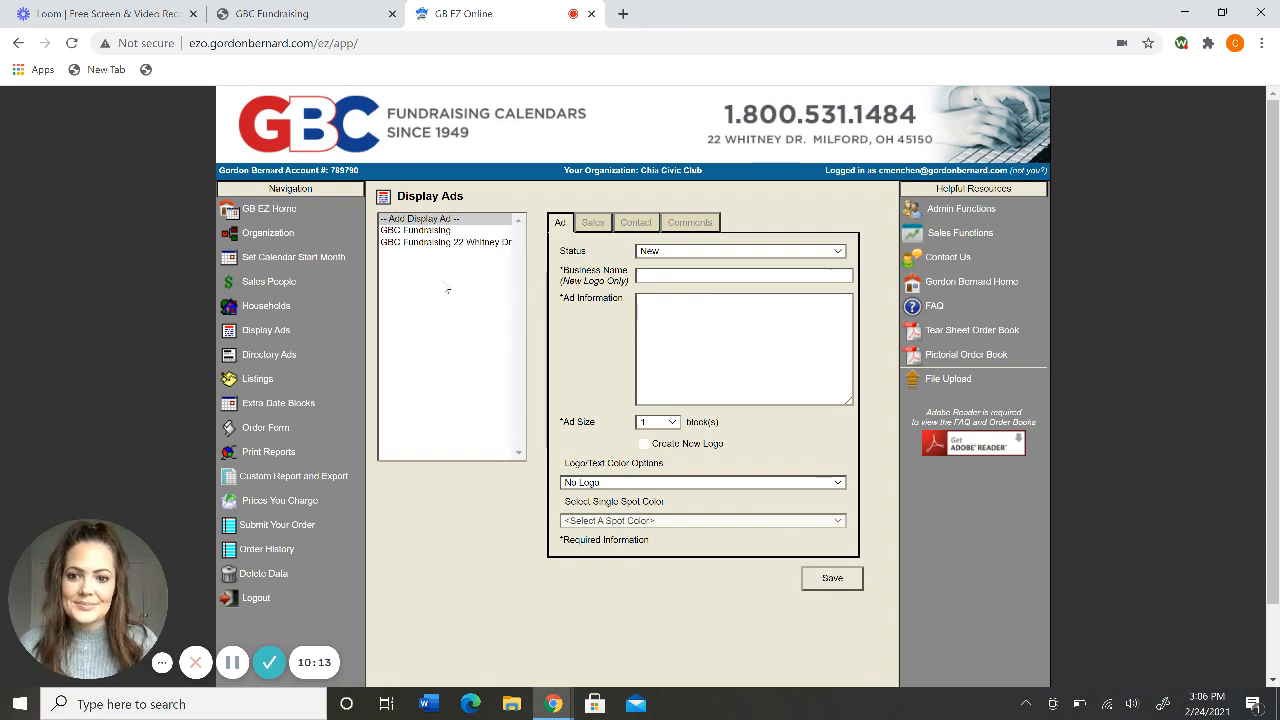
{"action": "left_click", "coordinate": [447, 243]}
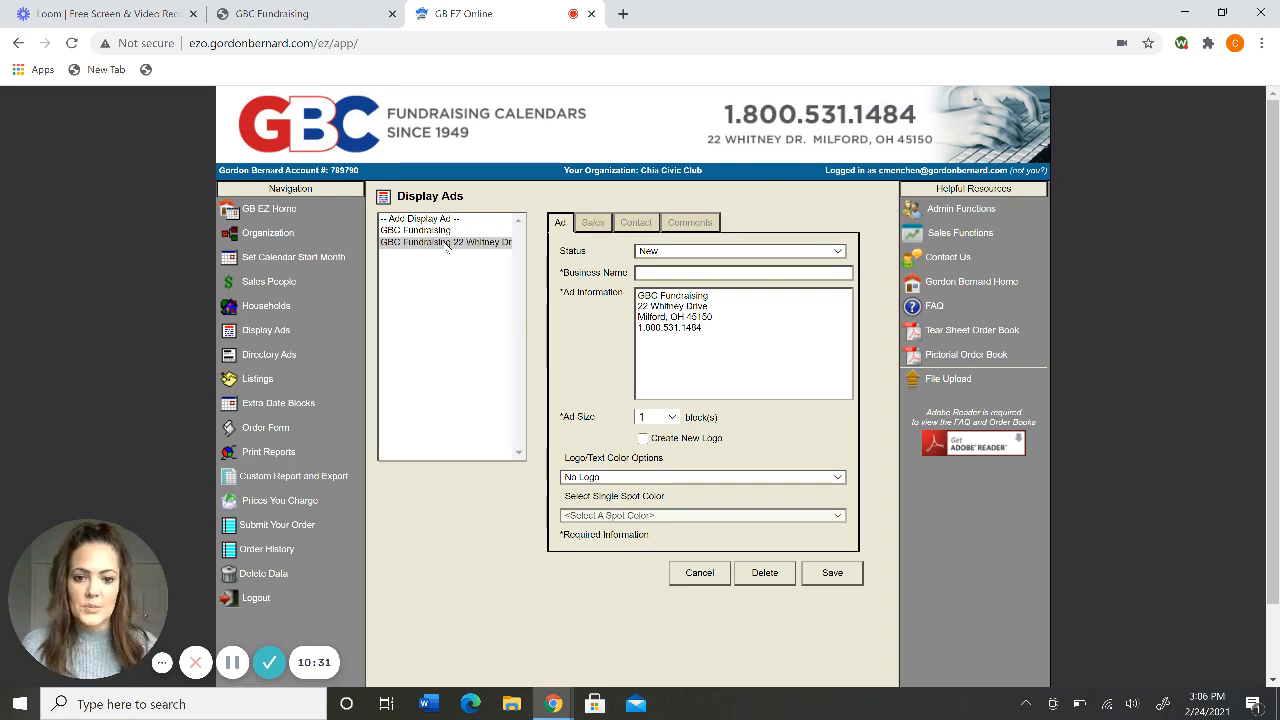
{"action": "left_click", "coordinate": [826, 576]}
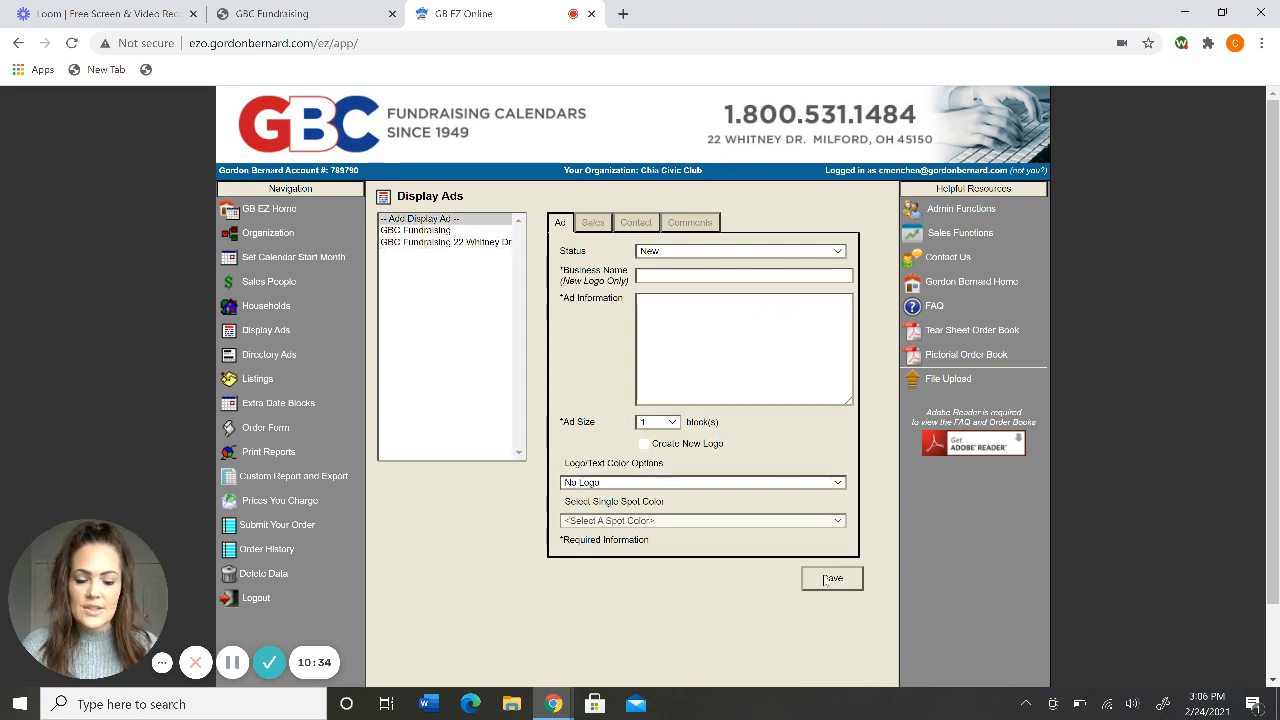
Type 'GBC Fundraising' as the new ad's information text and select it.
{"action": "left_click", "coordinate": [707, 341]}
{"action": "type", "text": "GBC Fundrais"}
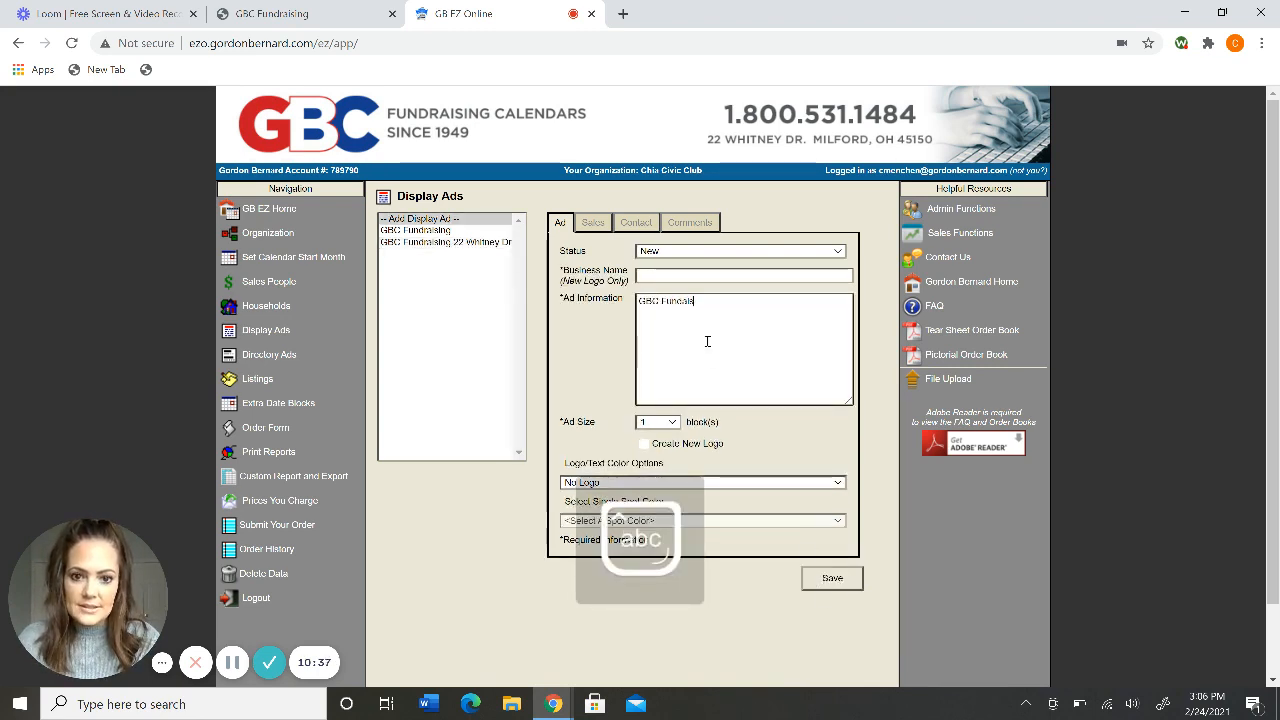
{"action": "key", "text": "BackSpace"}
{"action": "key", "text": "BackSpace"}
{"action": "type", "text": "draising"}
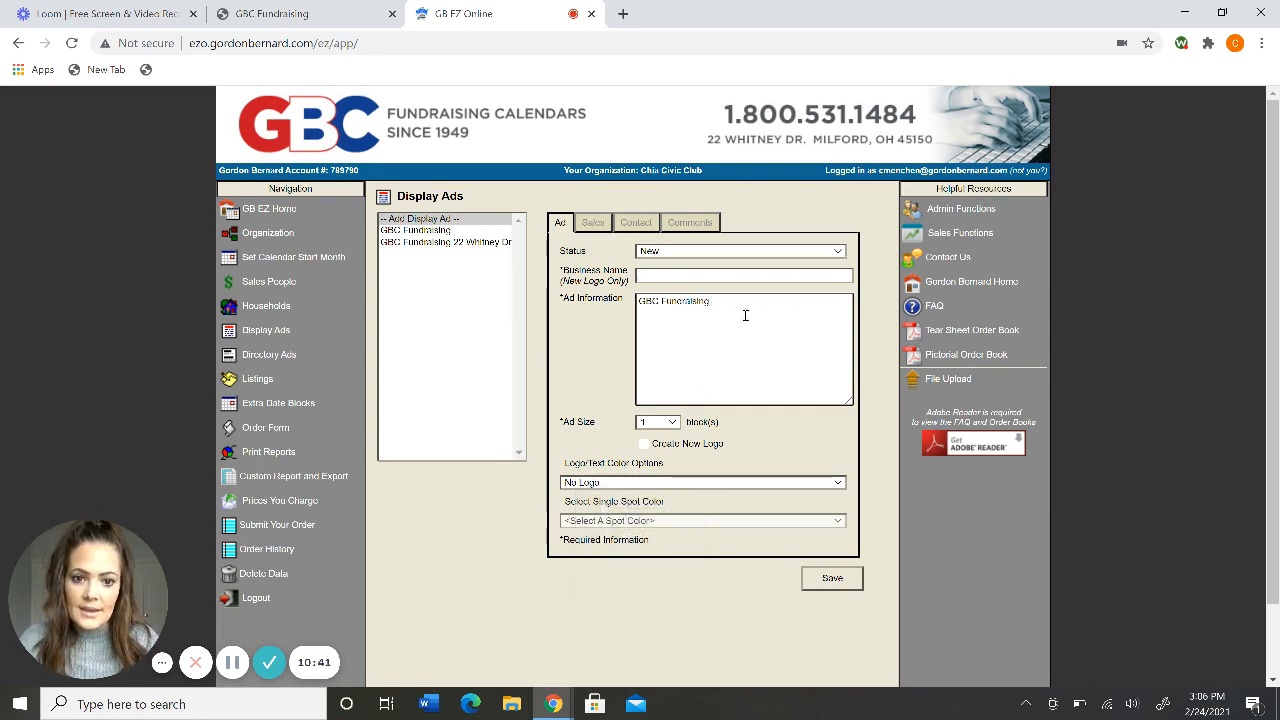
{"action": "left_click_drag", "start_coordinate": [737, 300], "coordinate": [598, 313]}
{"action": "key", "text": "ctrl+c"}
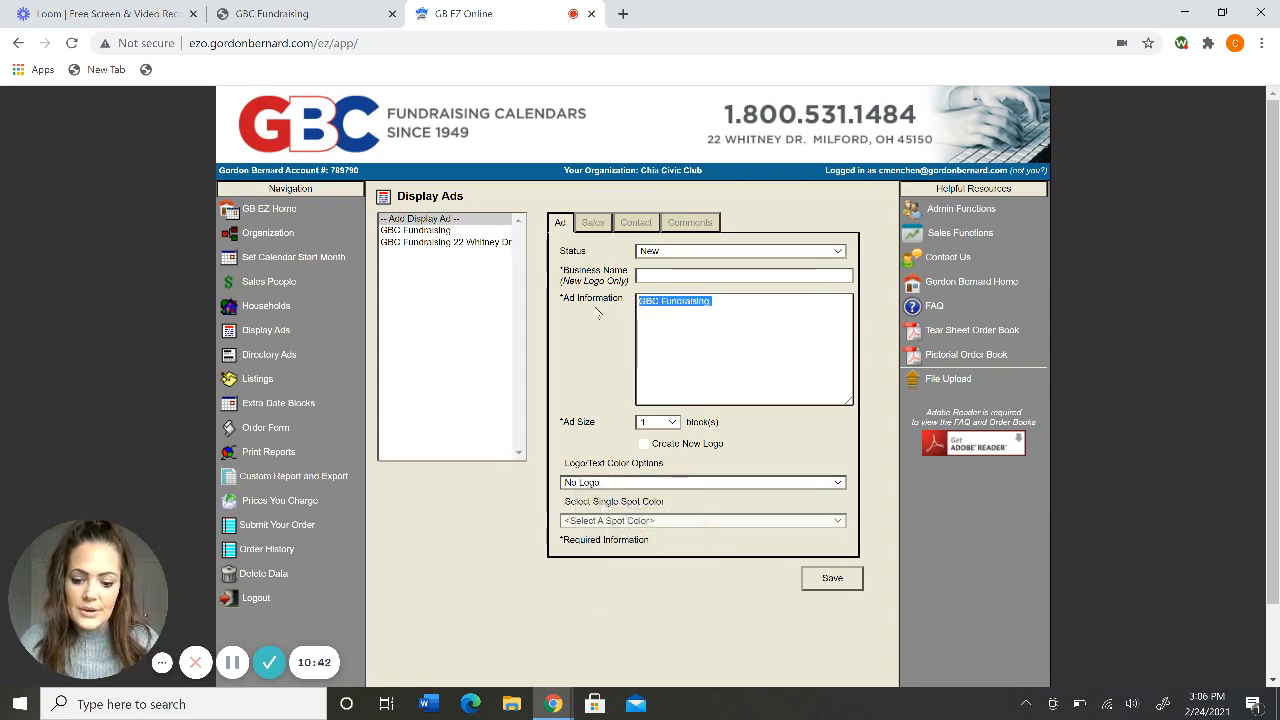
Request a new logo, paste GBC Fundraising as business name, choose black ink, and save.
{"action": "left_click", "coordinate": [644, 444]}
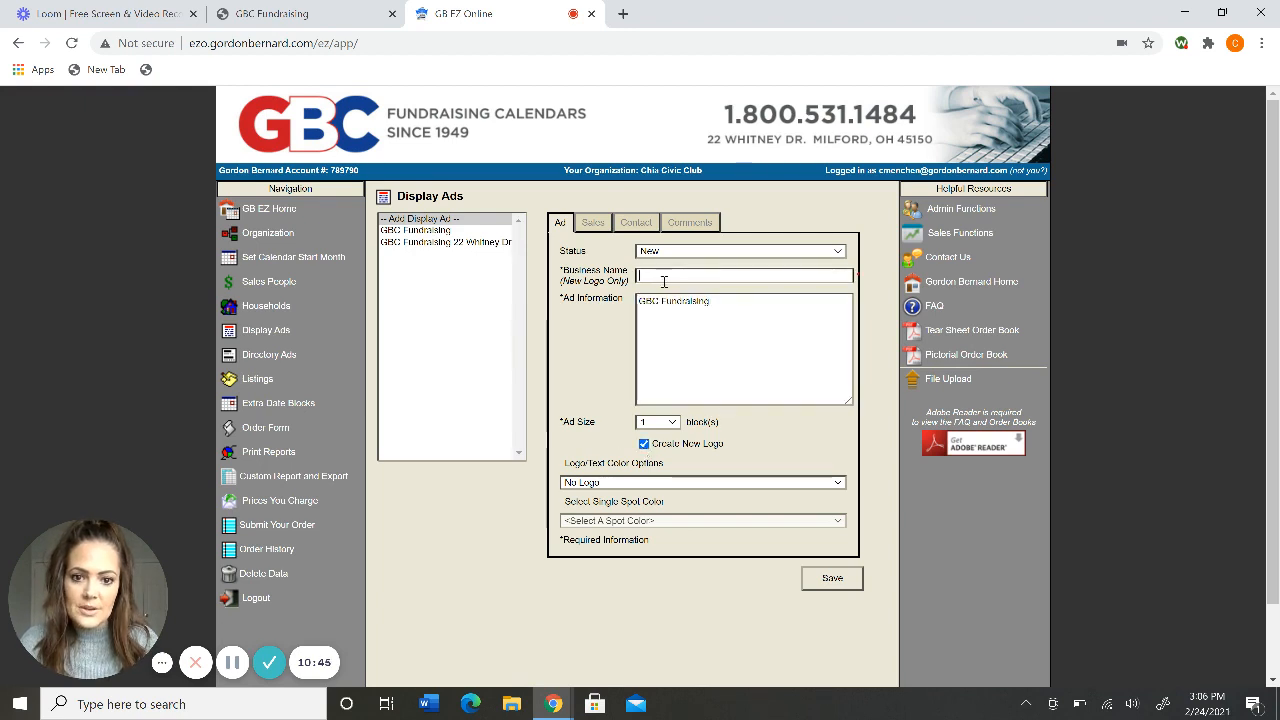
{"action": "key", "text": "ctrl+v"}
{"action": "left_click", "coordinate": [603, 310]}
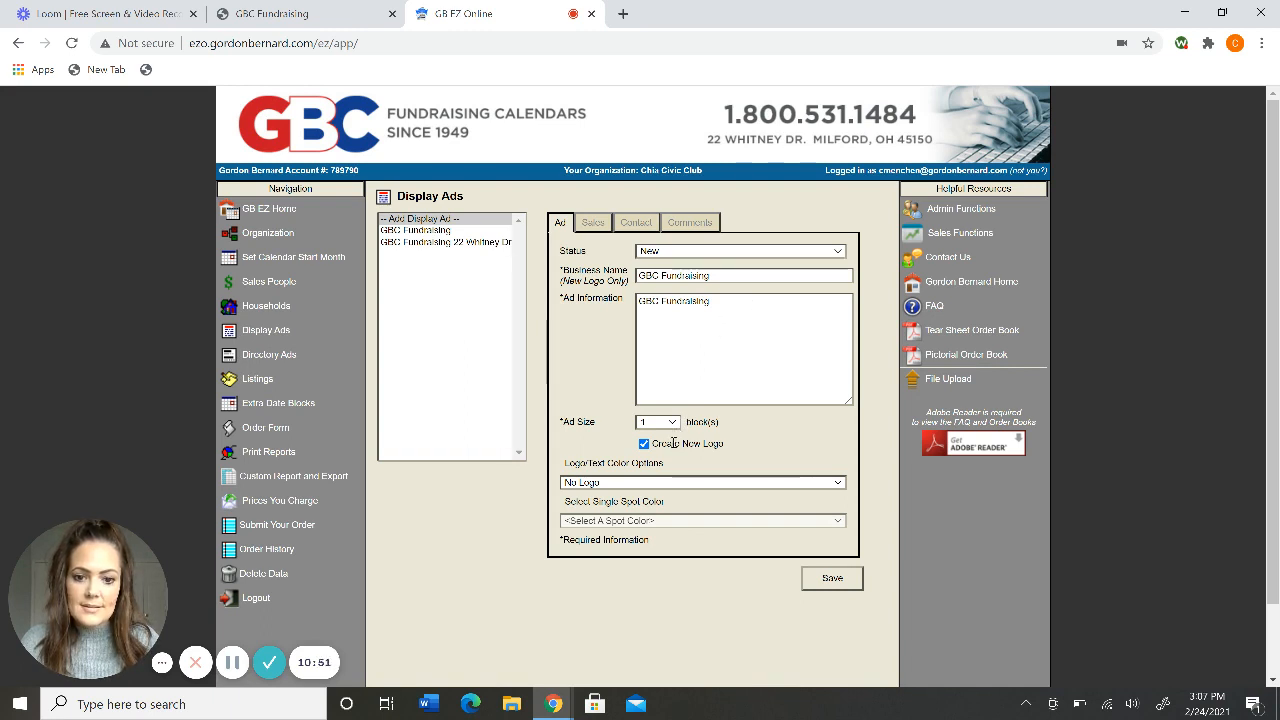
{"action": "left_click", "coordinate": [662, 483]}
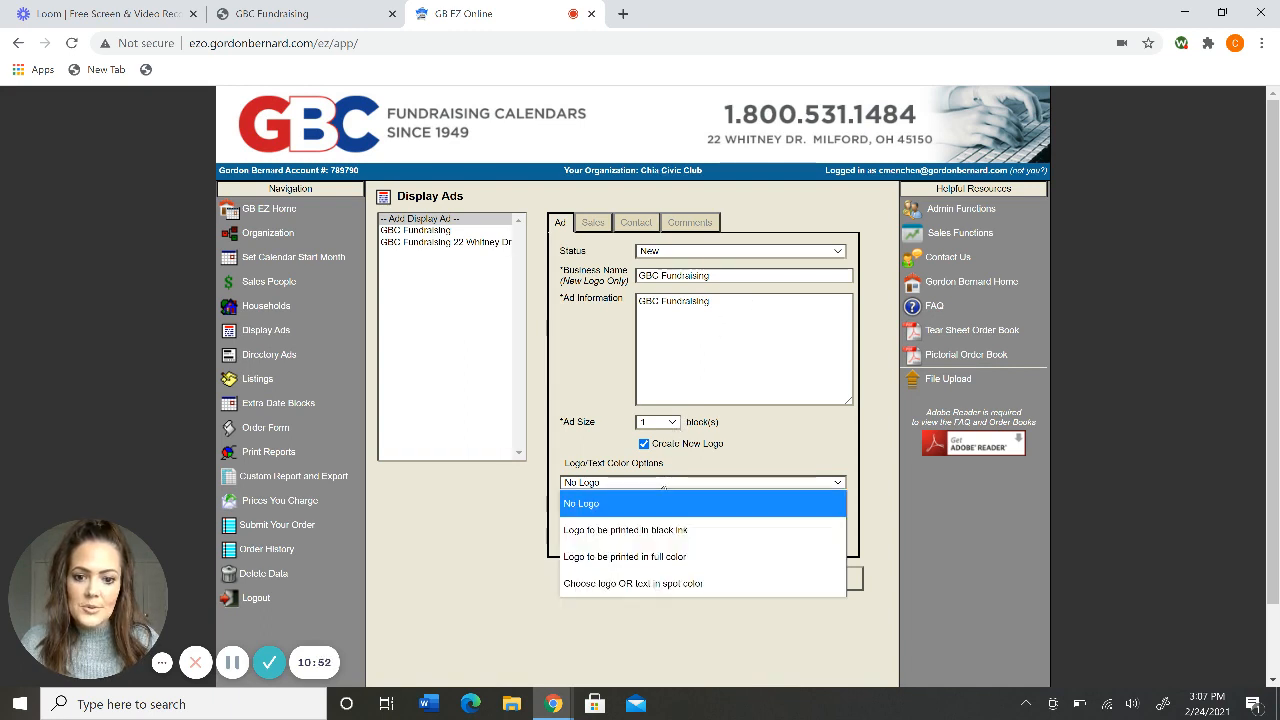
{"action": "left_click", "coordinate": [651, 537]}
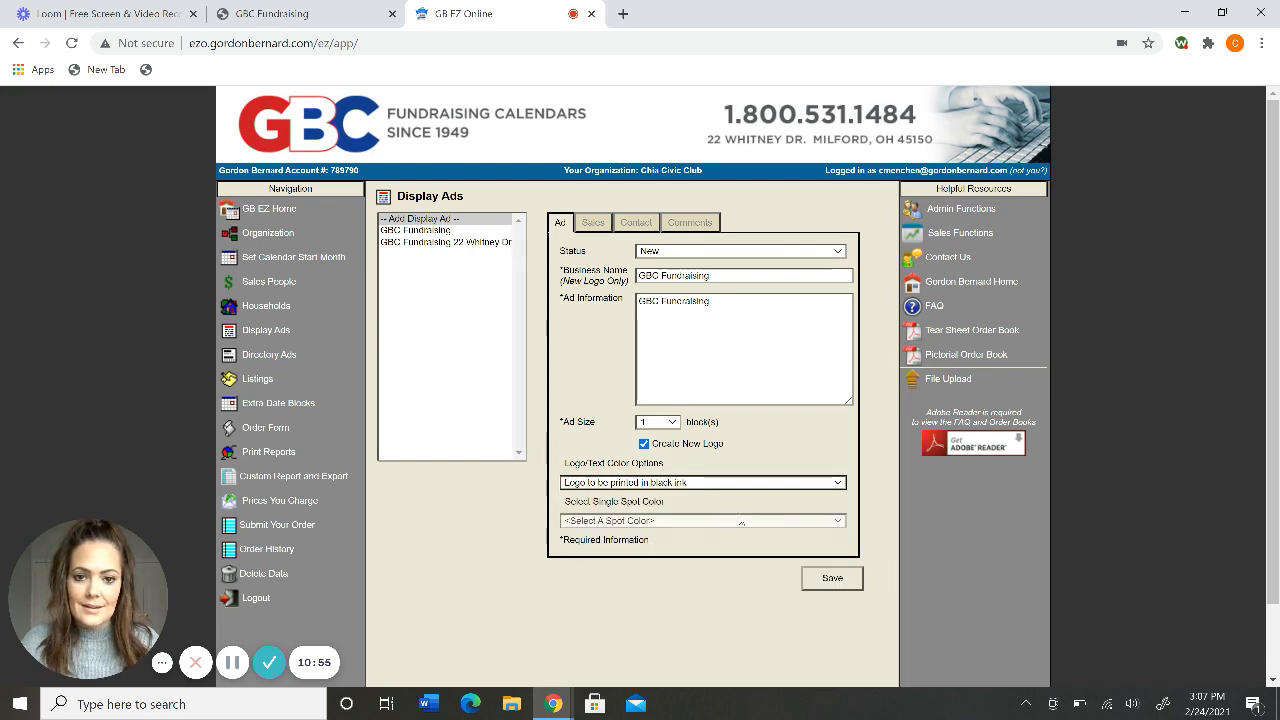
{"action": "left_click", "coordinate": [832, 579]}
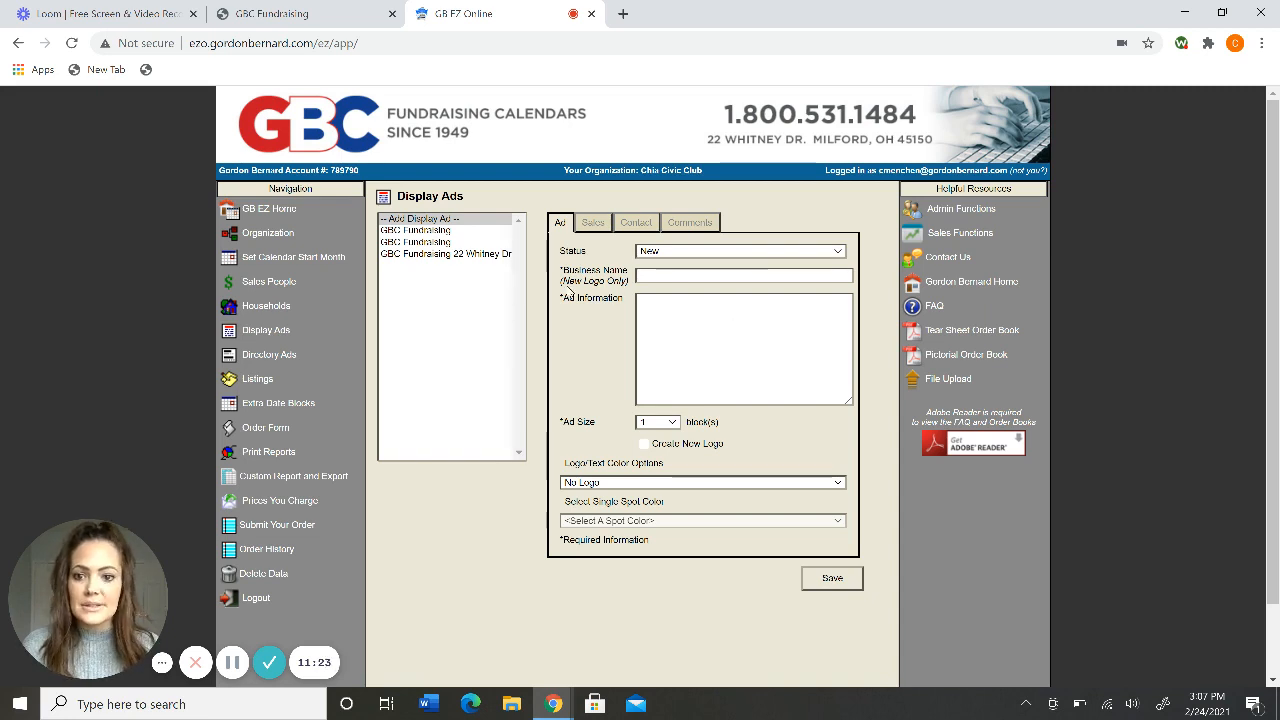
{"action": "left_click", "coordinate": [490, 255]}
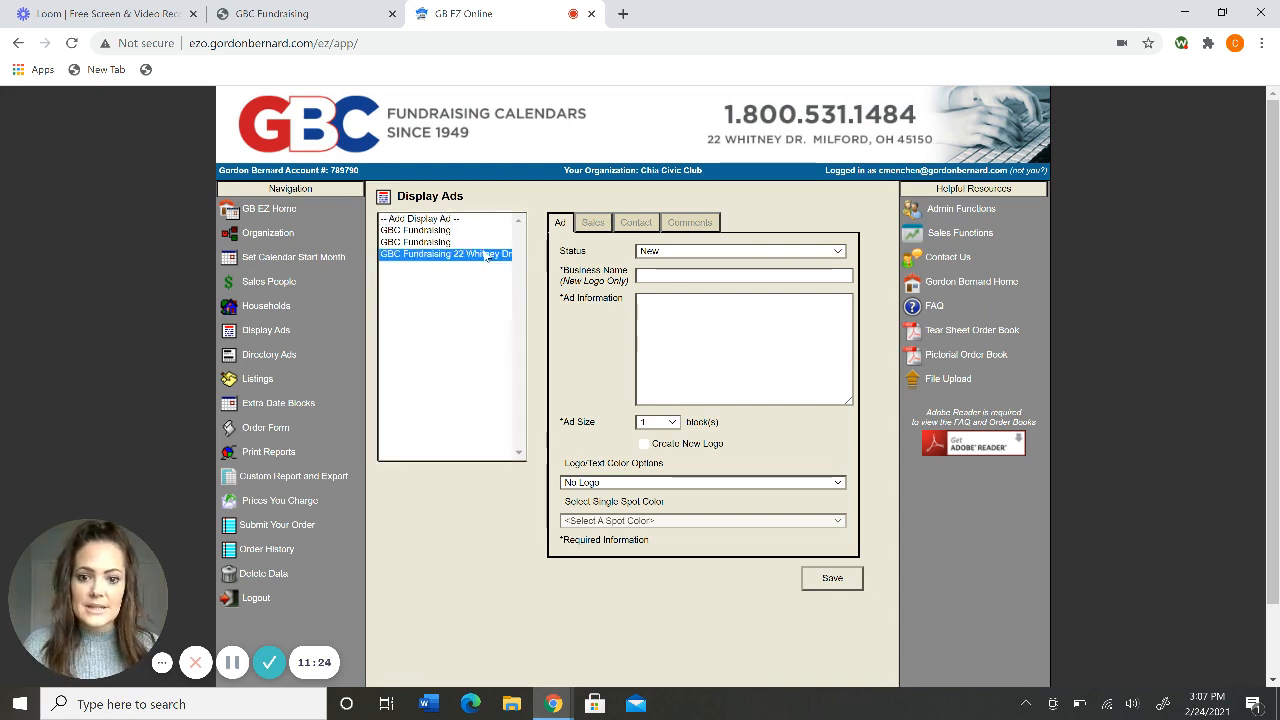
{"action": "left_click", "coordinate": [741, 324]}
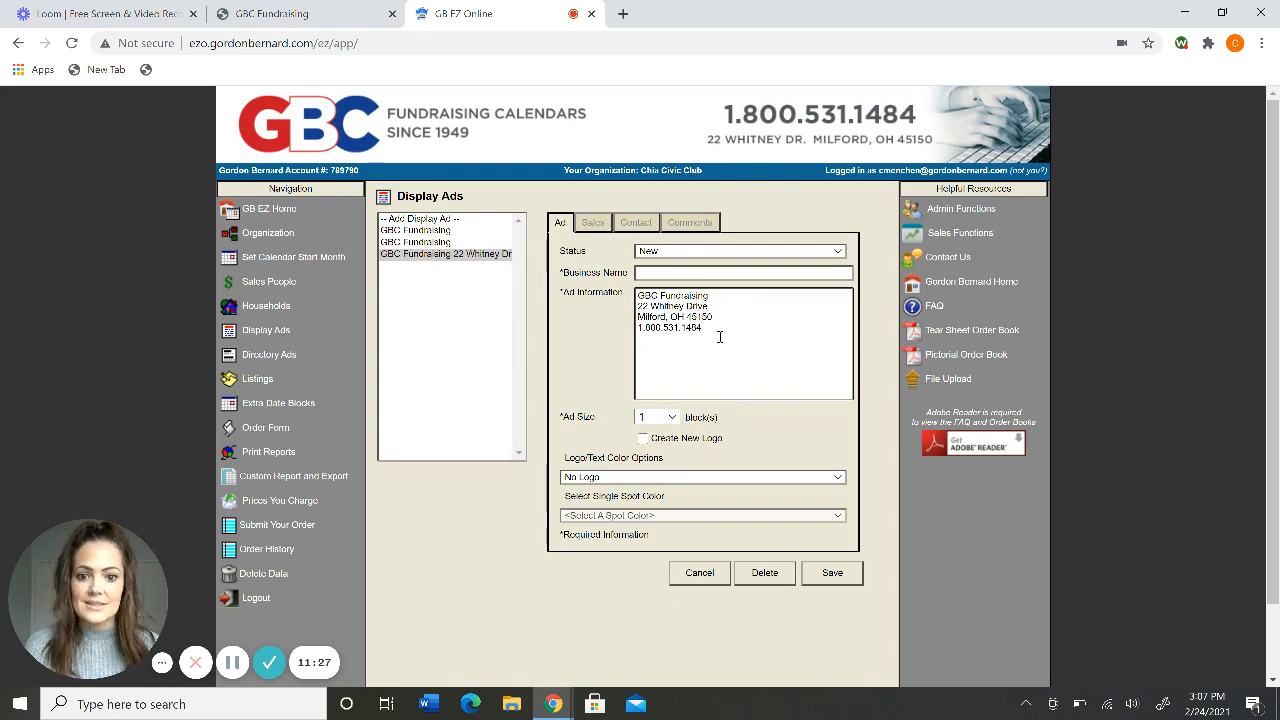
{"action": "left_click_drag", "start_coordinate": [717, 334], "coordinate": [607, 291]}
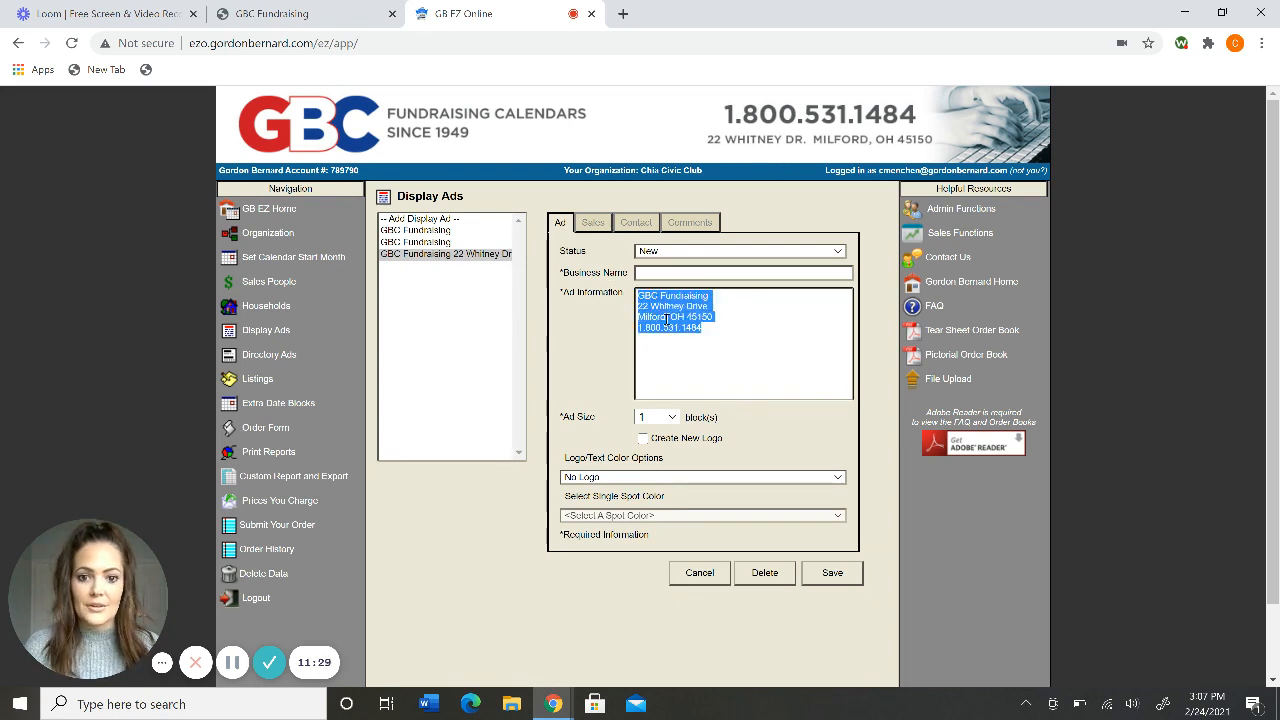
{"action": "left_click", "coordinate": [787, 358]}
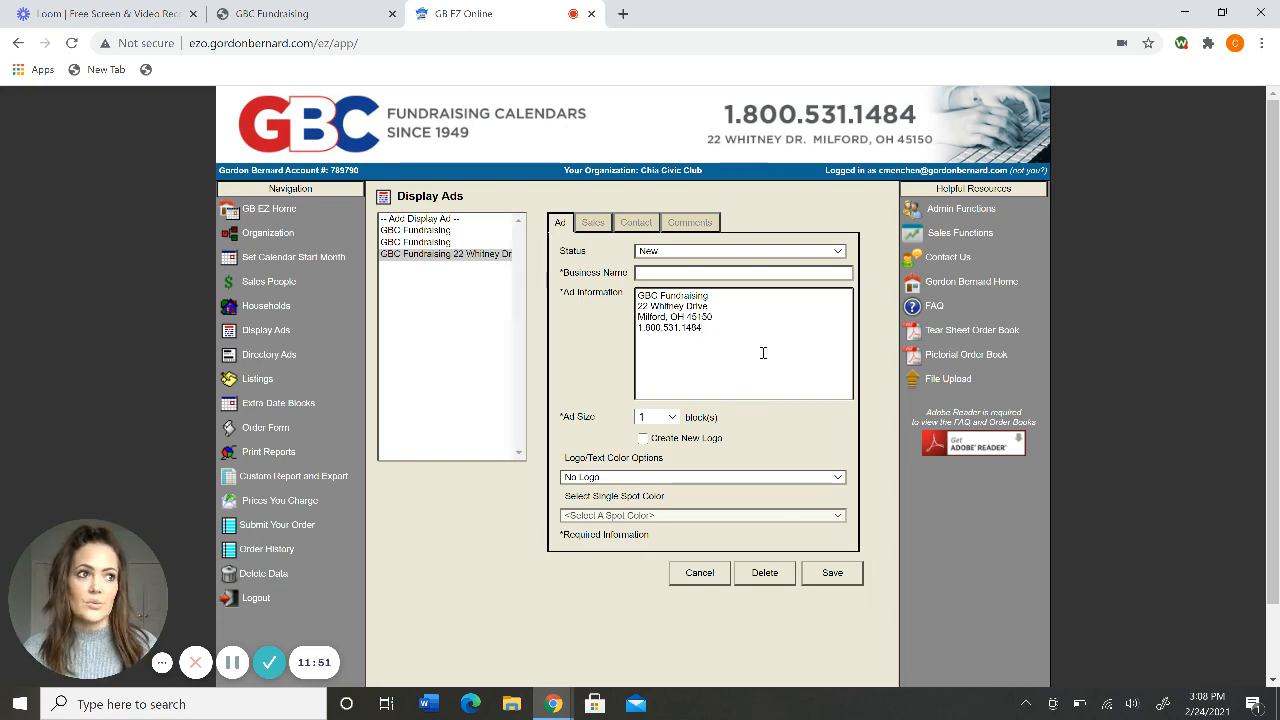
{"action": "left_click", "coordinate": [838, 578]}
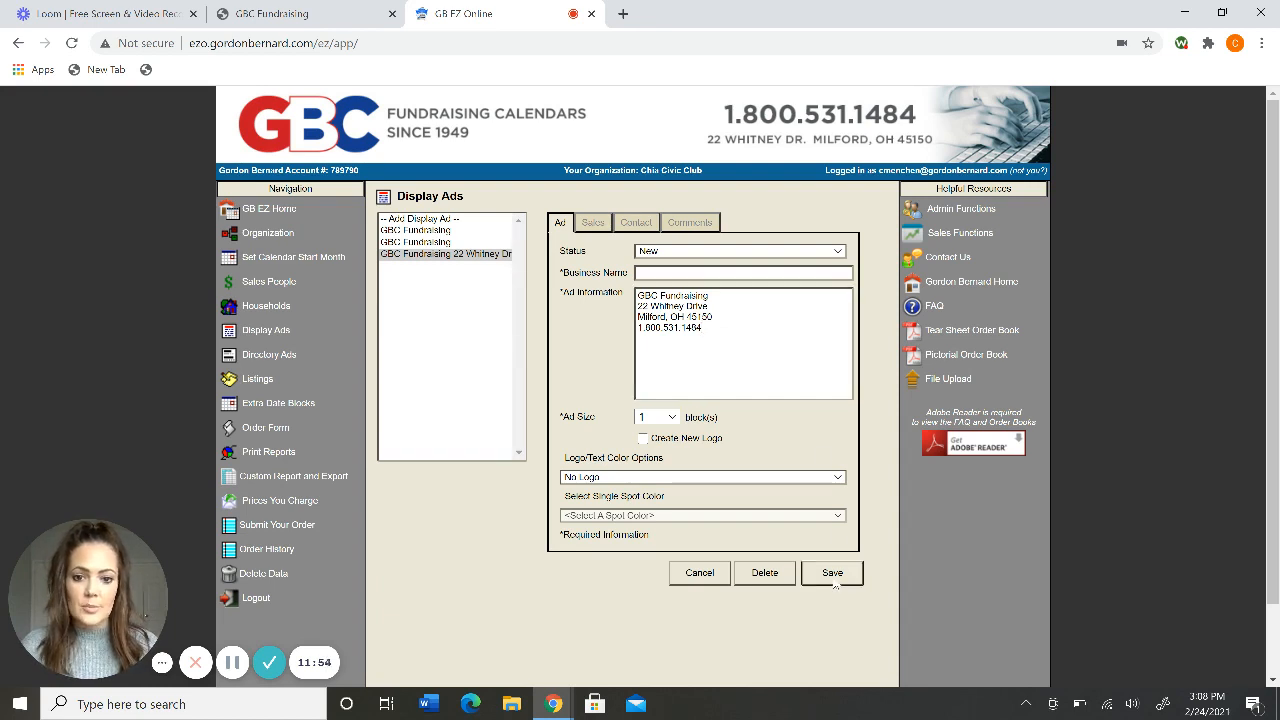
Type 'GBC Fundraising' as the ad information and request a new logo.
{"action": "left_click", "coordinate": [692, 317]}
{"action": "type", "text": "GBC F"}
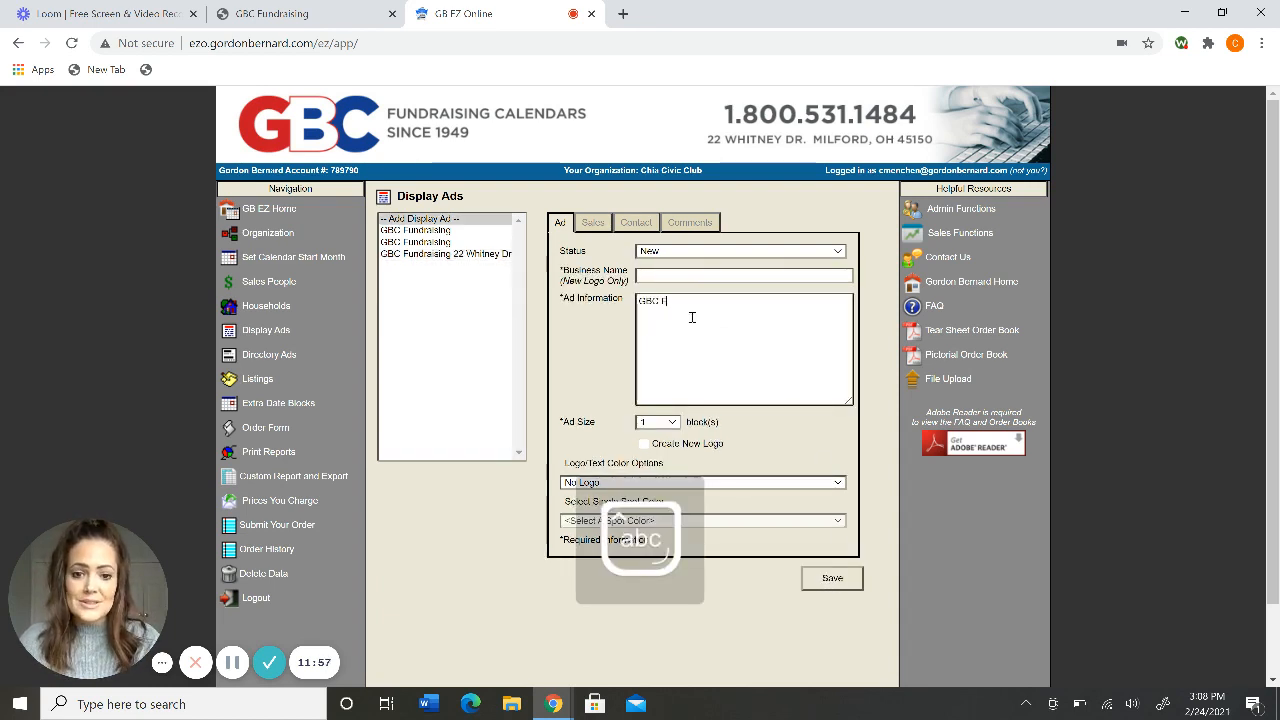
{"action": "type", "text": "undrais"}
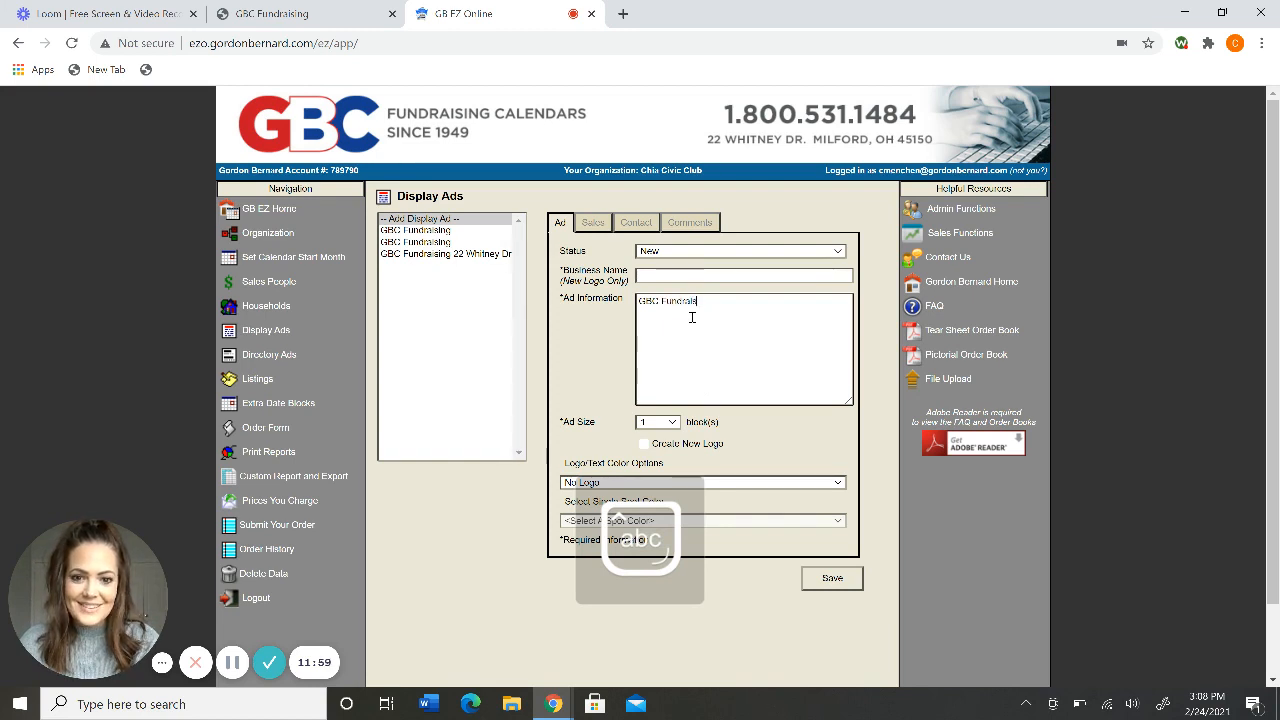
{"action": "type", "text": "ing"}
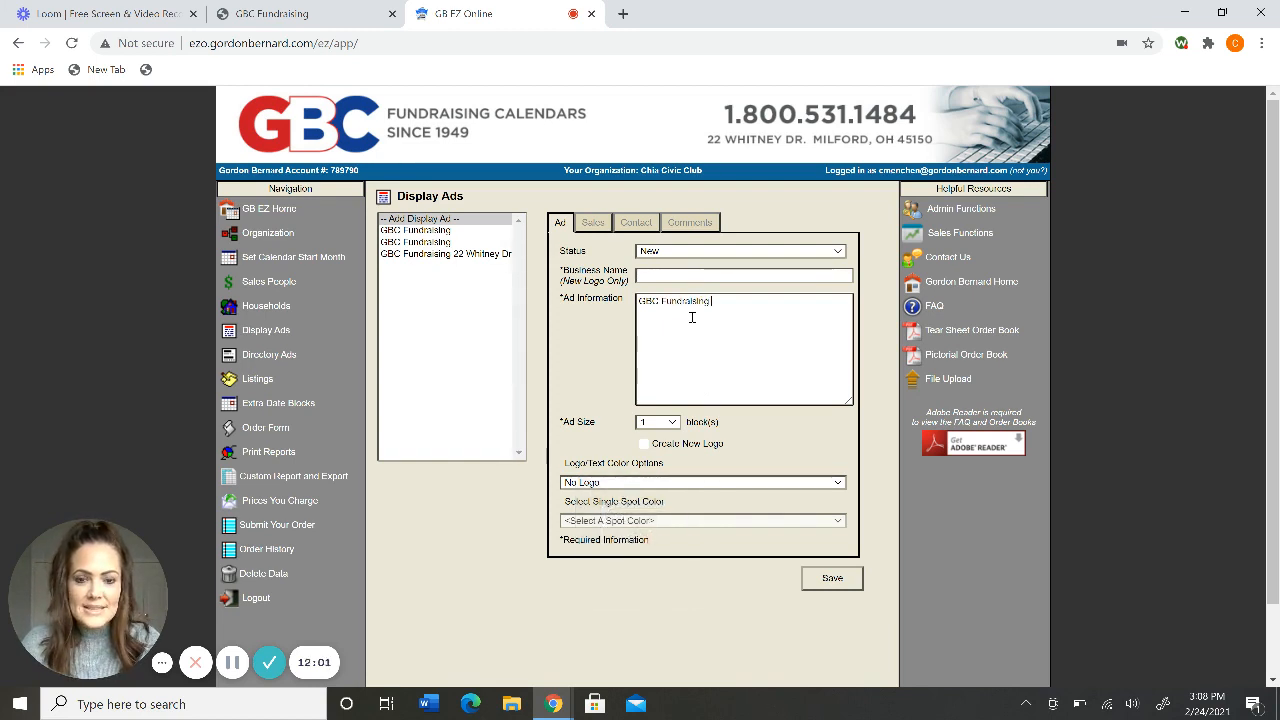
{"action": "left_click", "coordinate": [645, 443]}
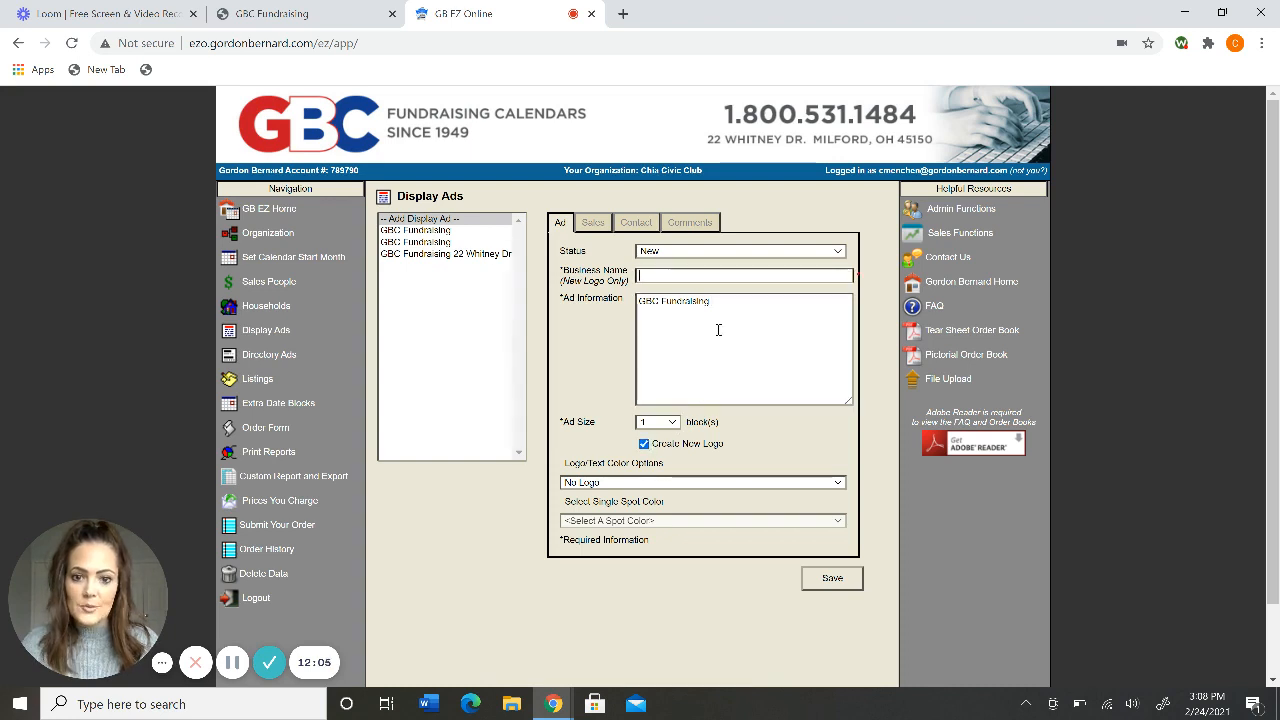
Paste GBC Fundraising as the business name and choose full-color logo printing.
{"action": "left_click", "coordinate": [726, 276]}
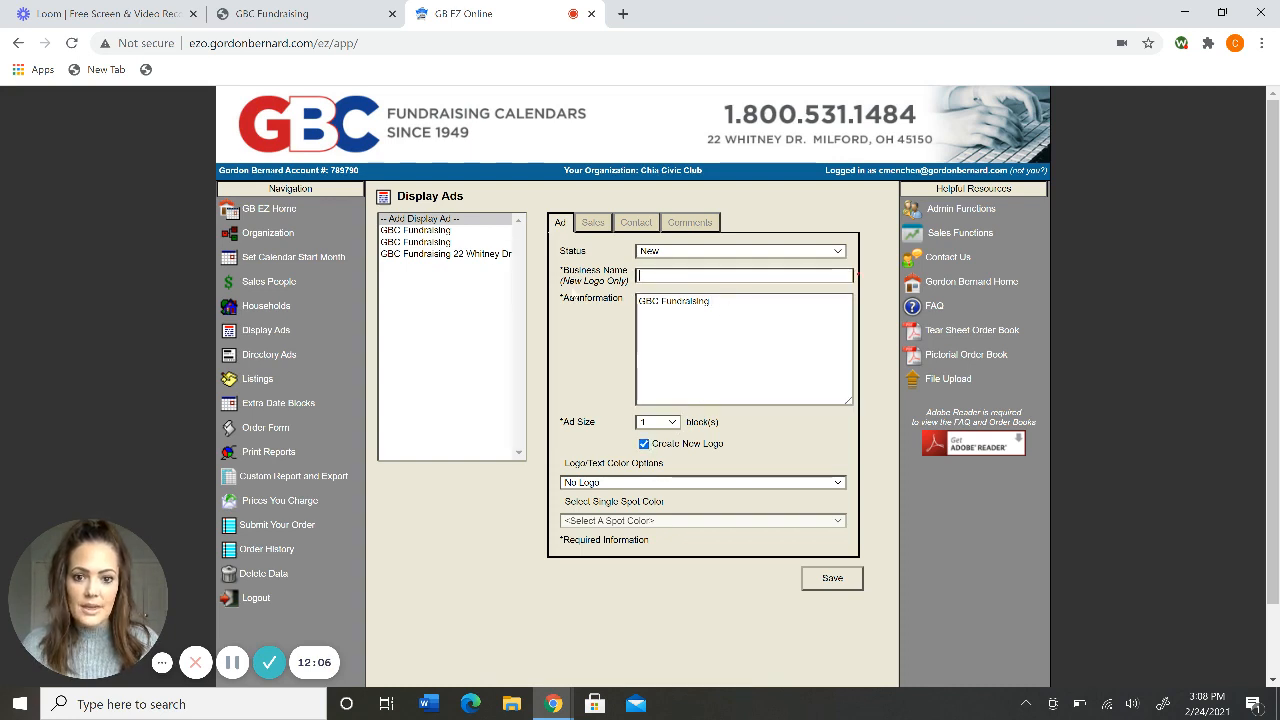
{"action": "triple_click", "coordinate": [719, 309]}
{"action": "key", "text": "ctrl+c"}
{"action": "left_click", "coordinate": [662, 274]}
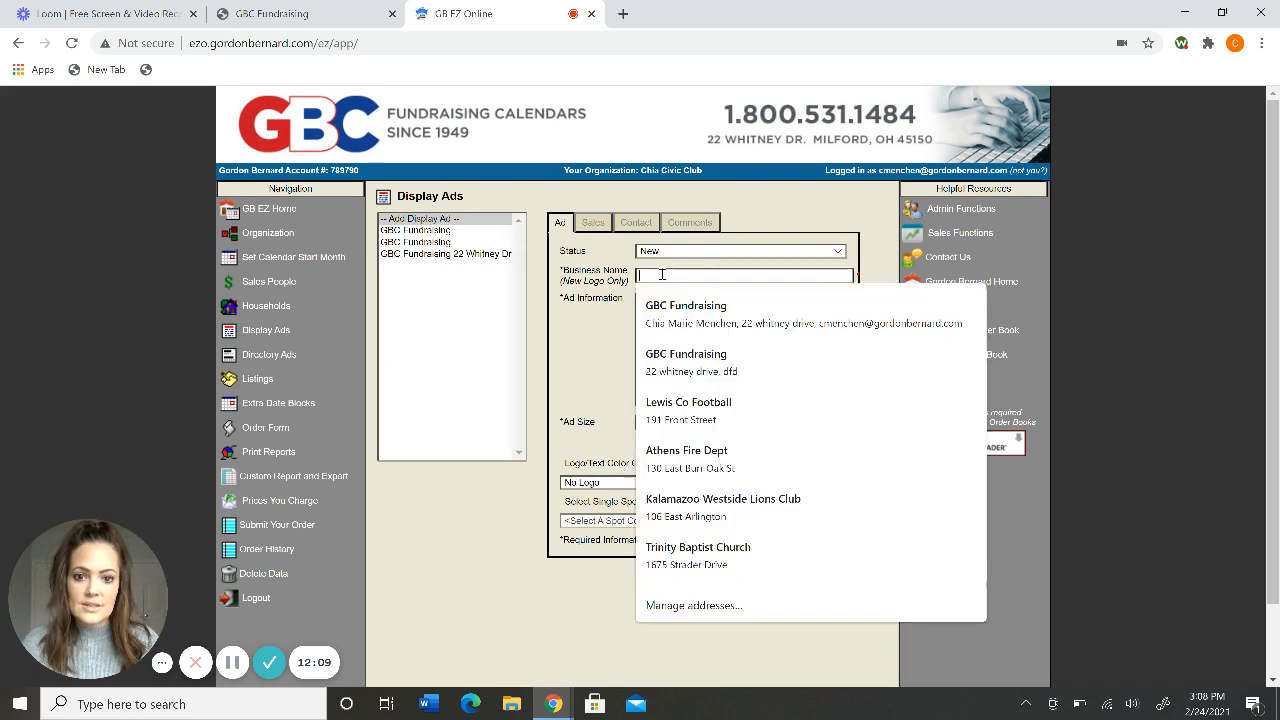
{"action": "key", "text": "ctrl+v"}
{"action": "key", "text": "Escape"}
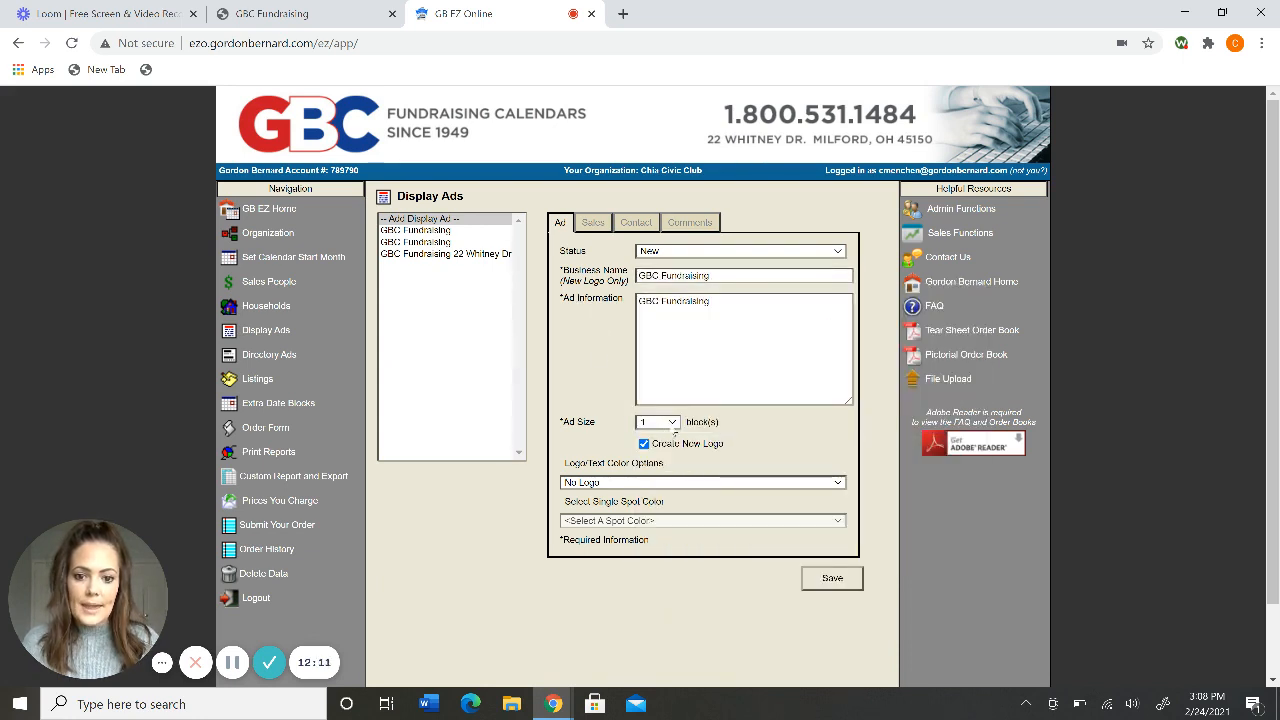
{"action": "left_click", "coordinate": [661, 483]}
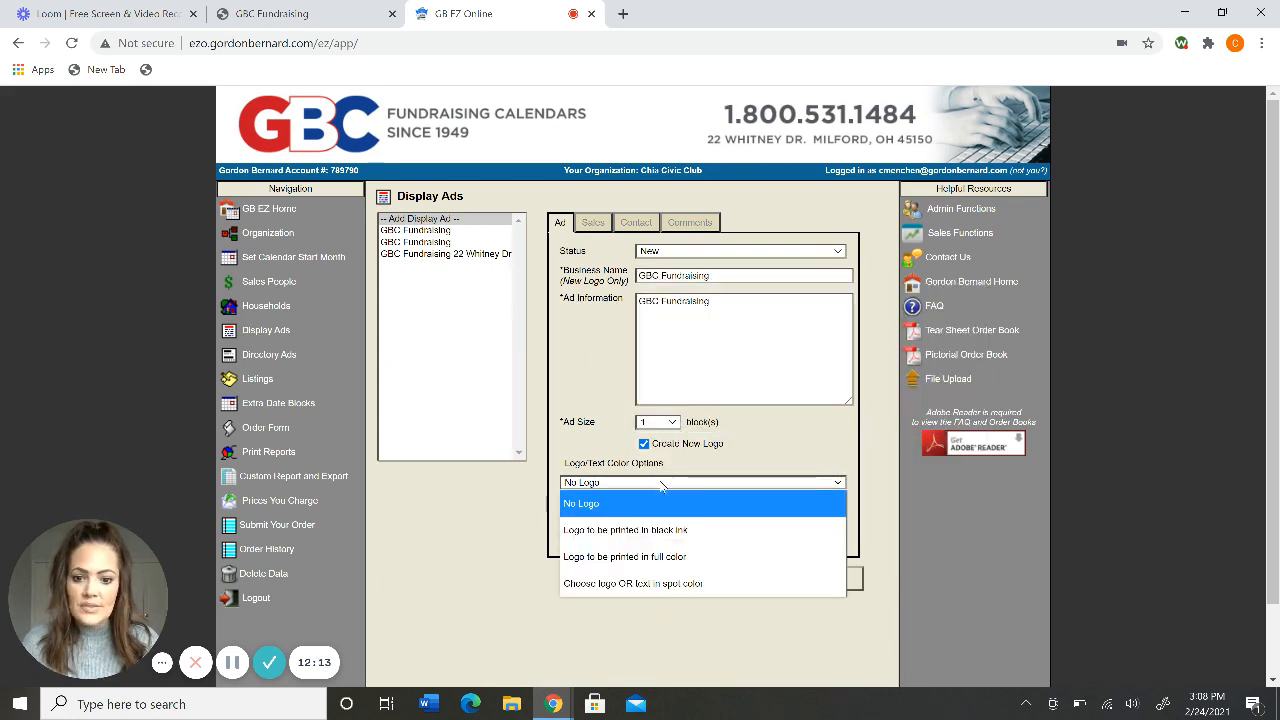
{"action": "left_click", "coordinate": [641, 557]}
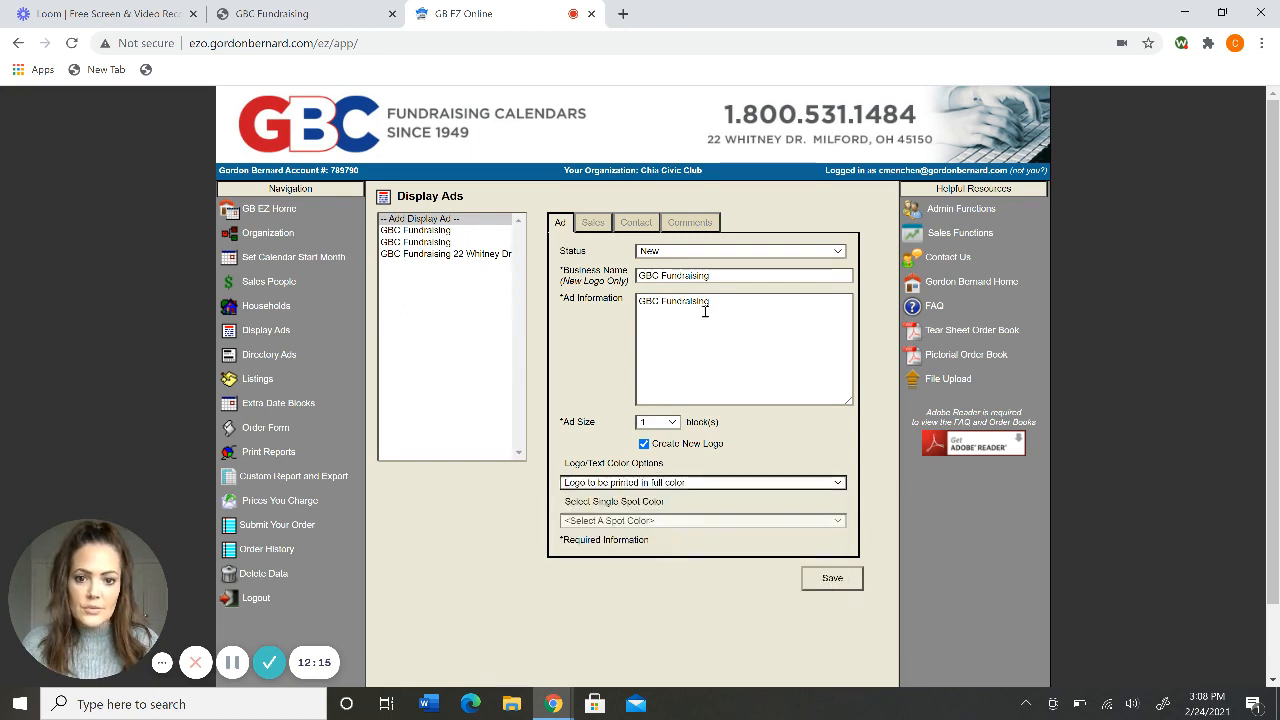
Add the comment 'Business logo sent separately' to the ad and save it.
{"action": "left_click", "coordinate": [690, 222]}
{"action": "left_click", "coordinate": [672, 265]}
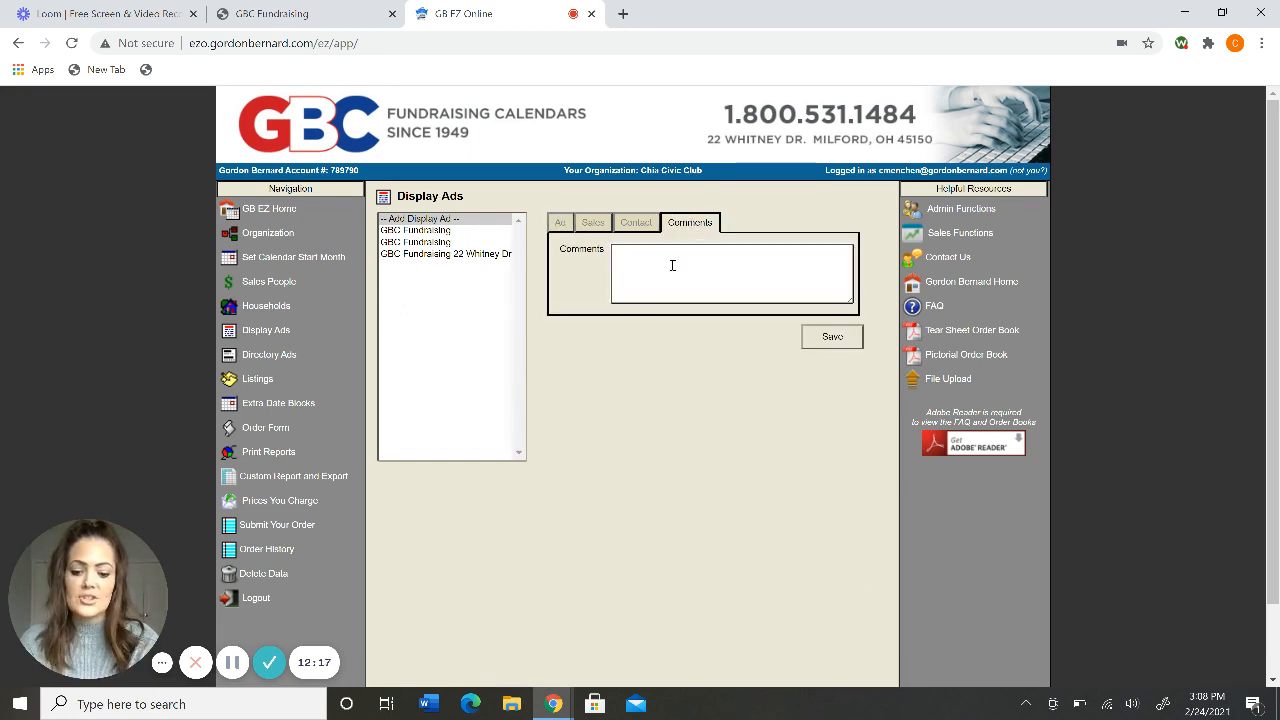
{"action": "key", "text": "Caps_Lock"}
{"action": "type", "text": "S"}
{"action": "key", "text": "Caps_Lock"}
{"action": "type", "text": "us"}
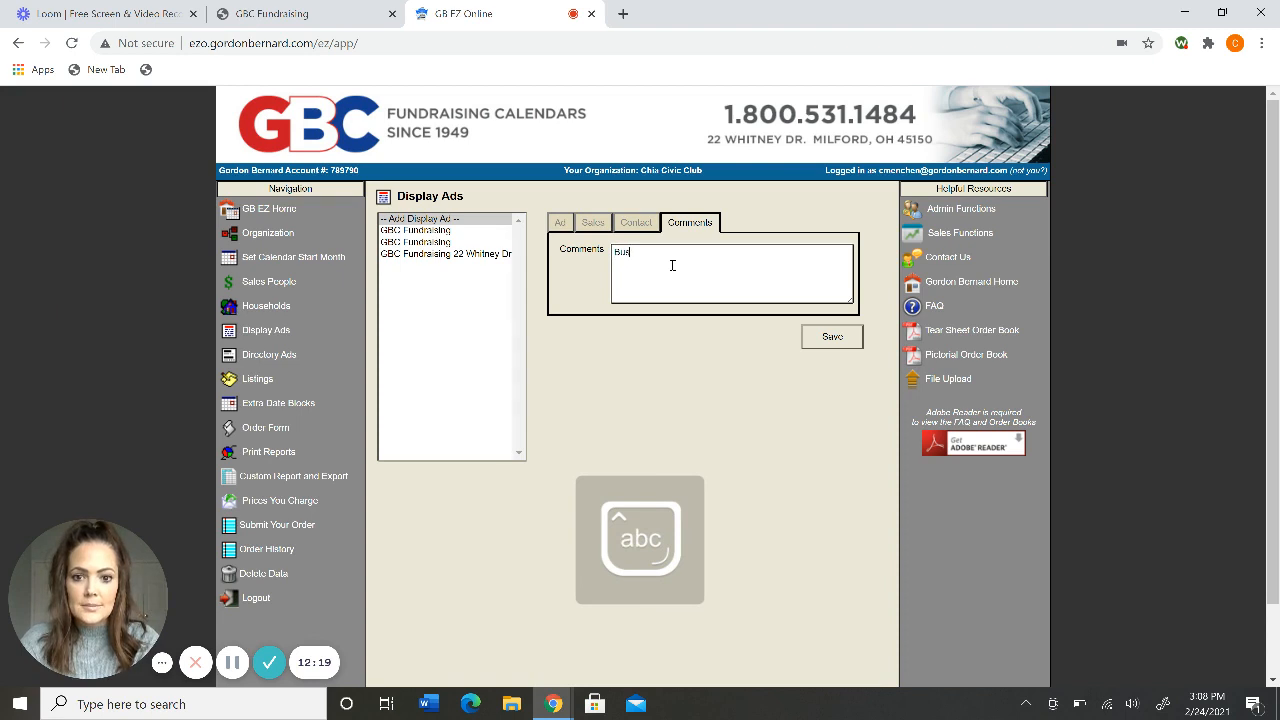
{"action": "type", "text": "iness logo"}
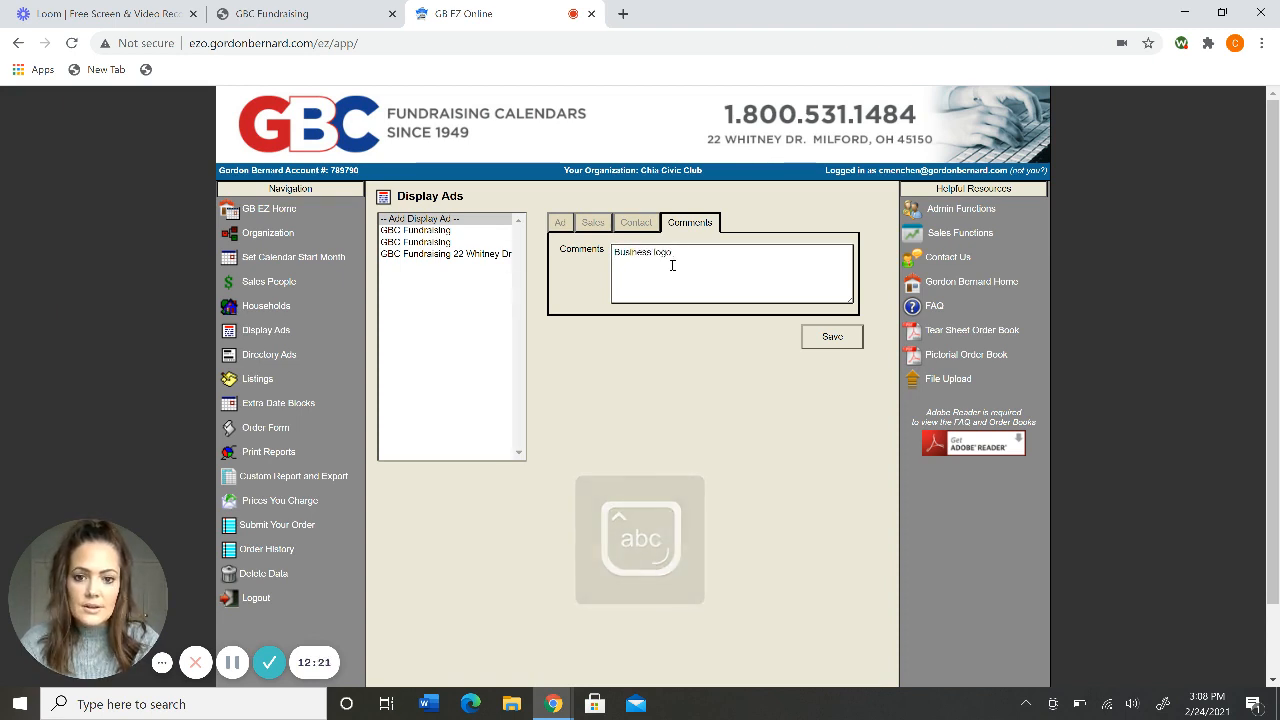
{"action": "type", "text": " sent"}
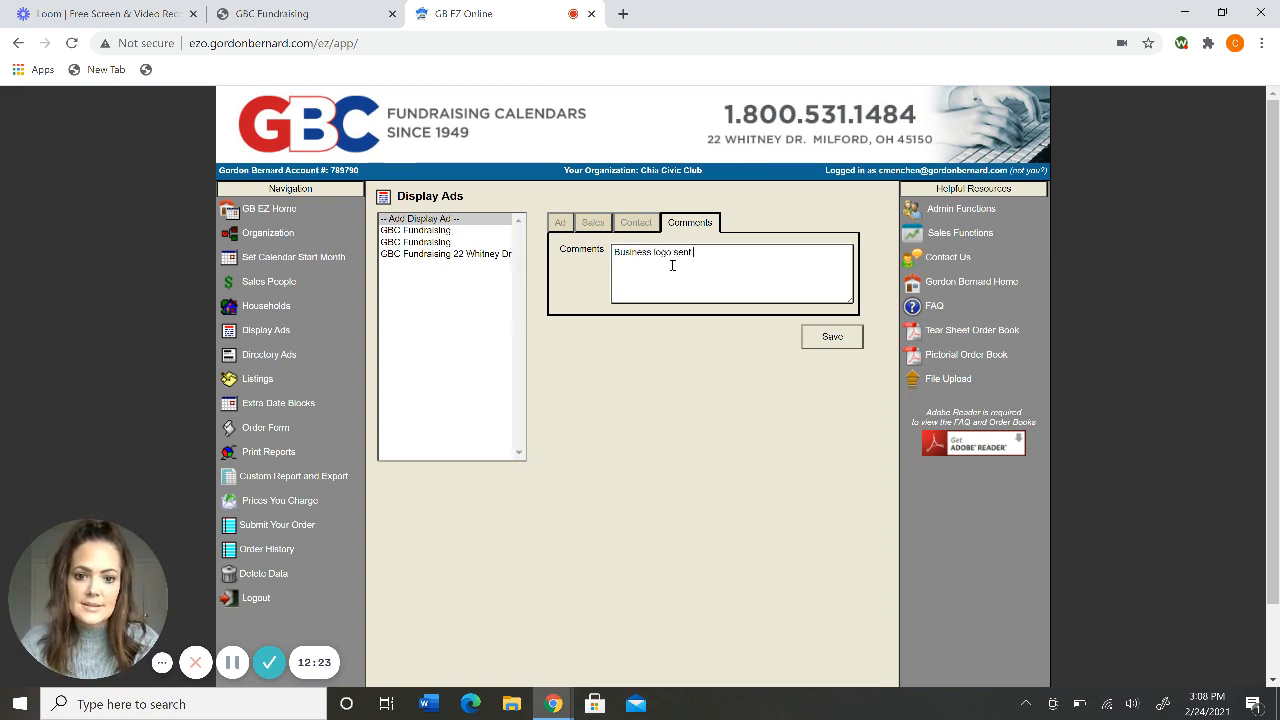
{"action": "type", "text": " separ"}
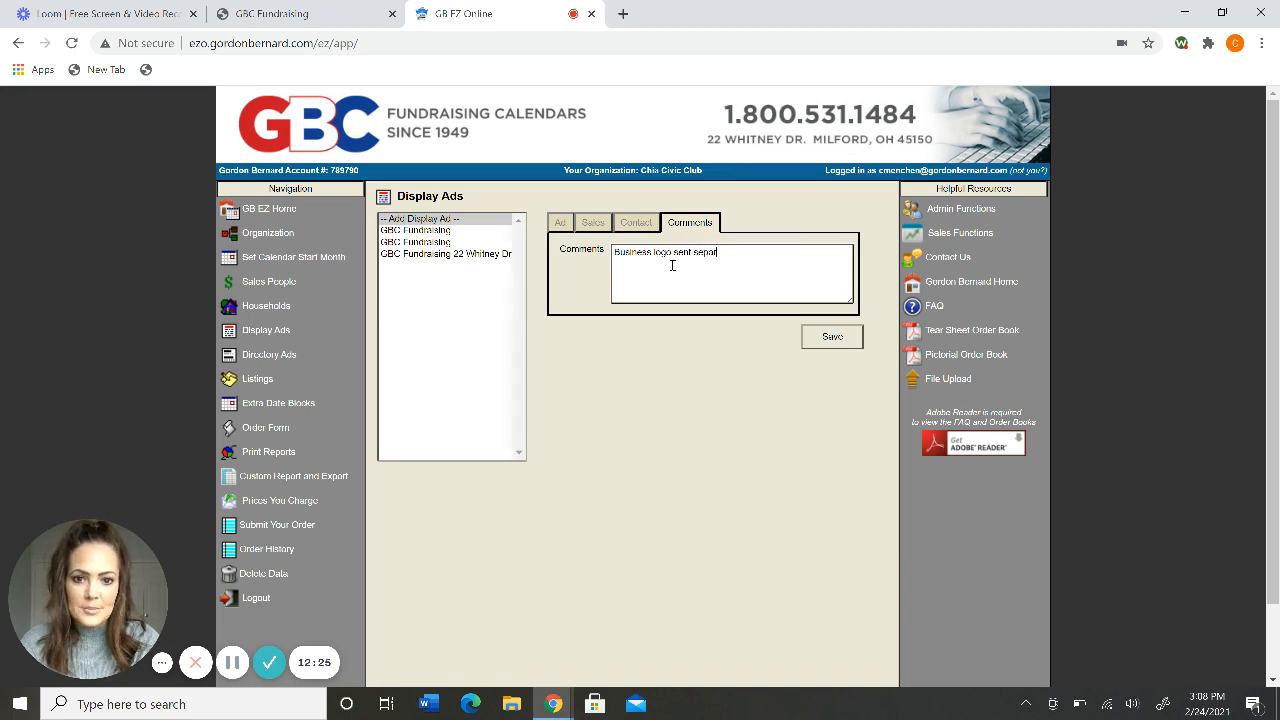
{"action": "type", "text": "ately"}
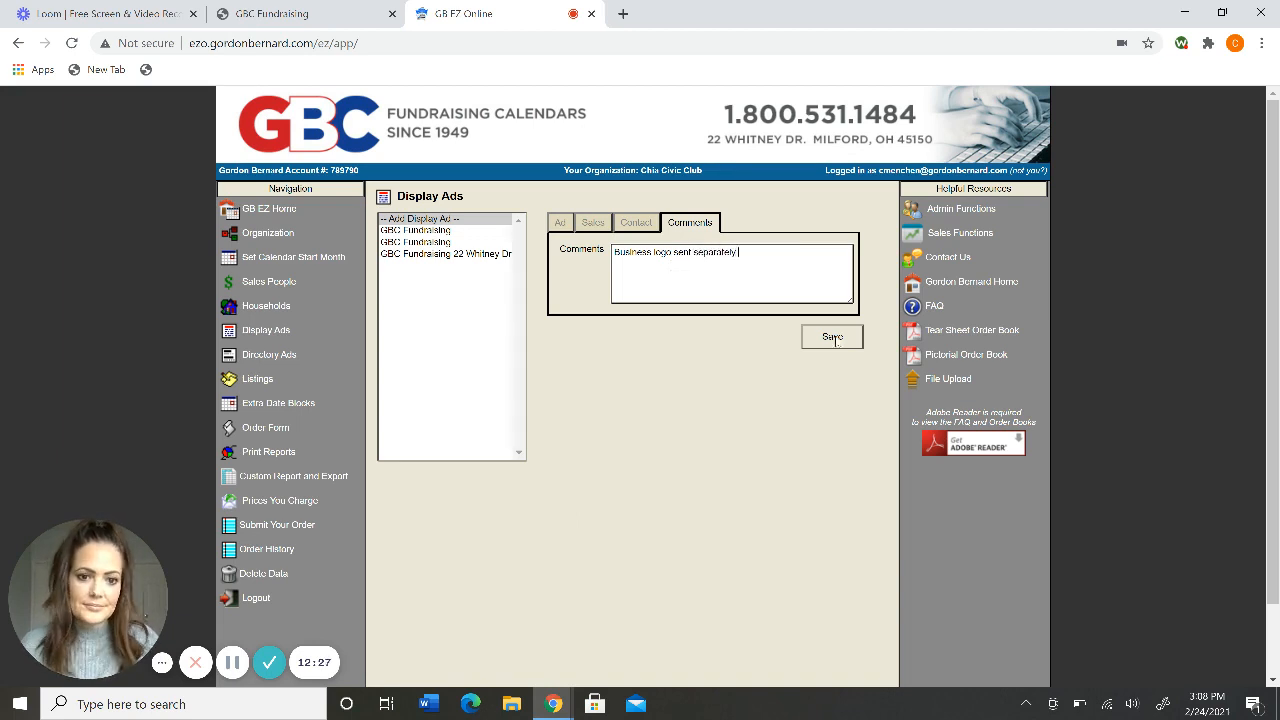
{"action": "left_click", "coordinate": [833, 338]}
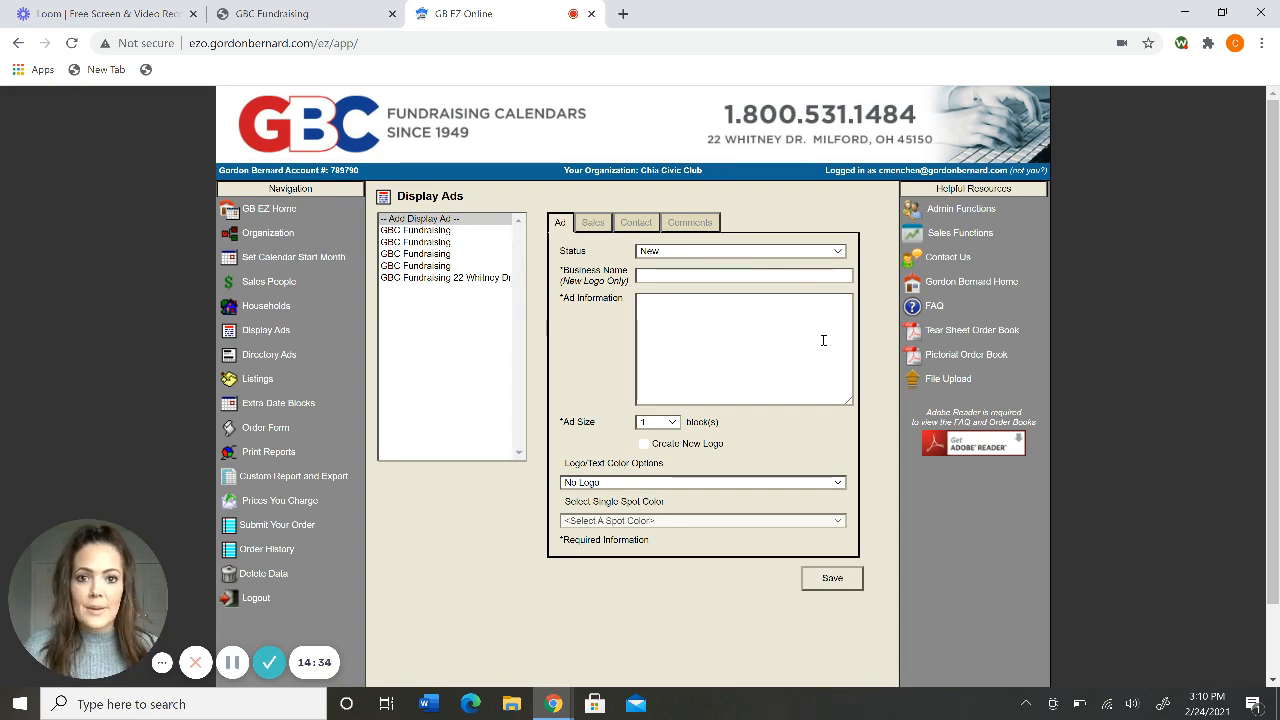
Check the status choices, leaving New selected, then log out of the account.
{"action": "left_click", "coordinate": [772, 255]}
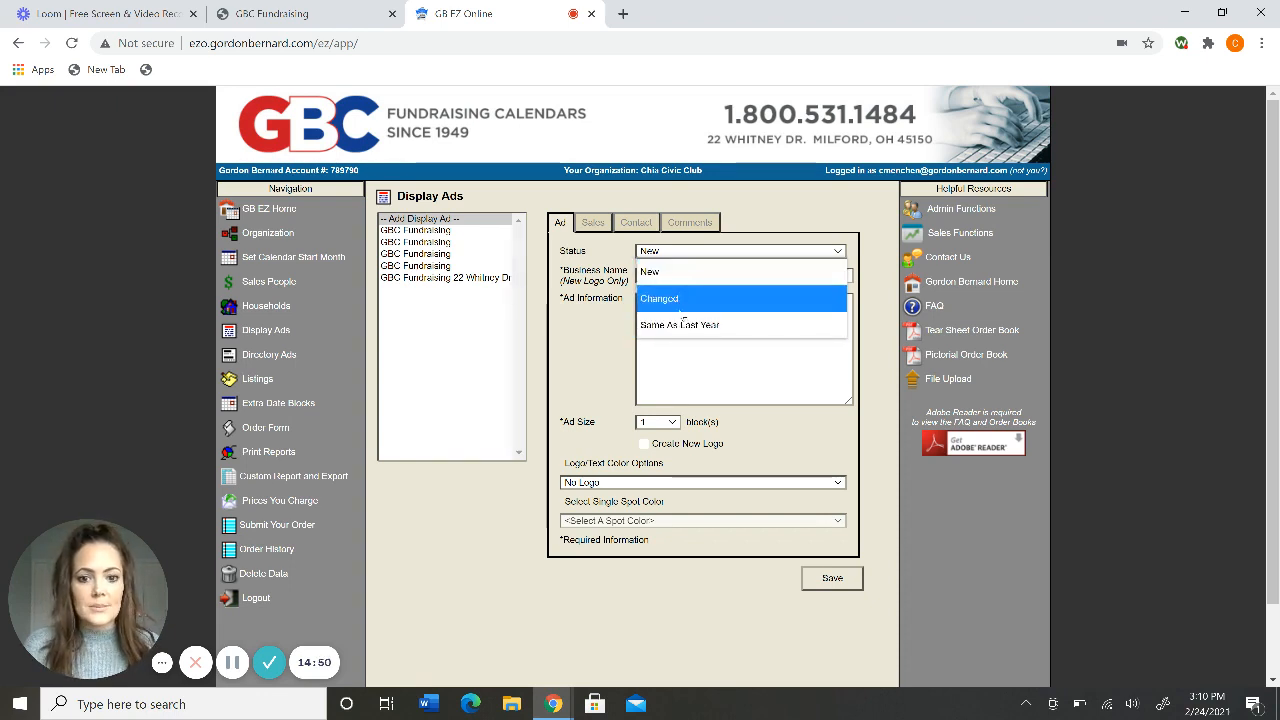
{"action": "left_click", "coordinate": [590, 339]}
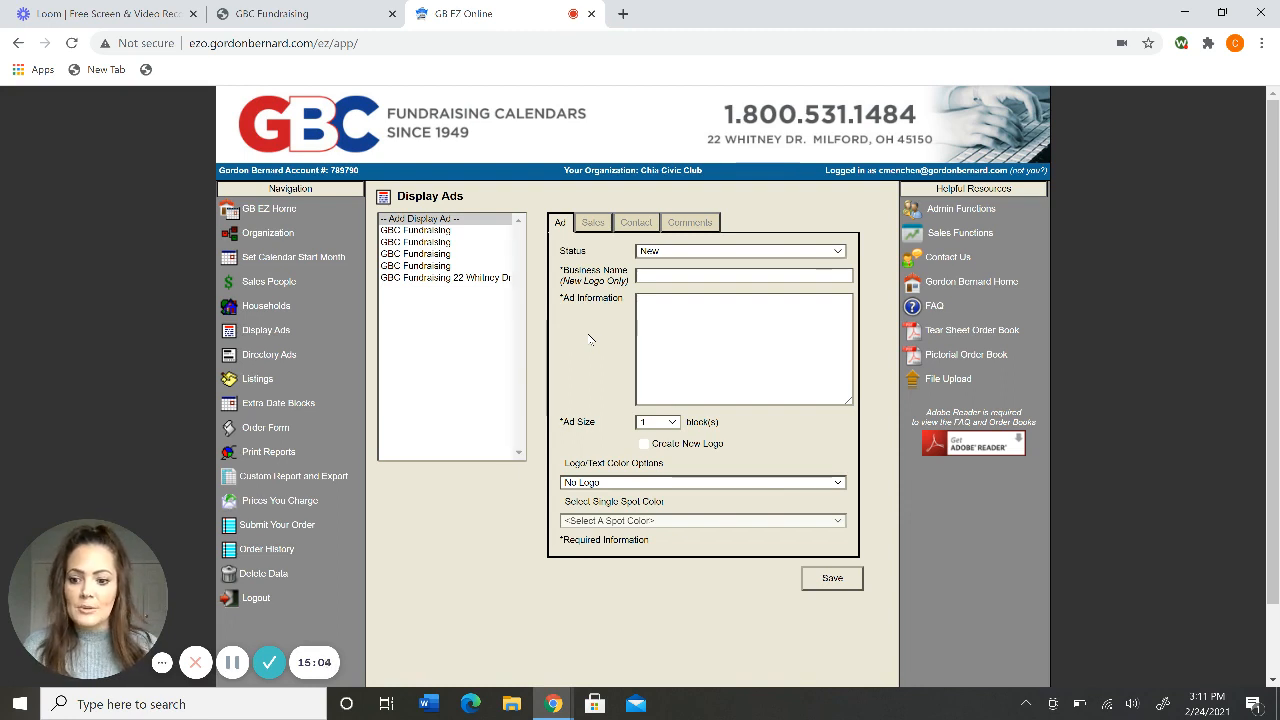
{"action": "left_click", "coordinate": [256, 598]}
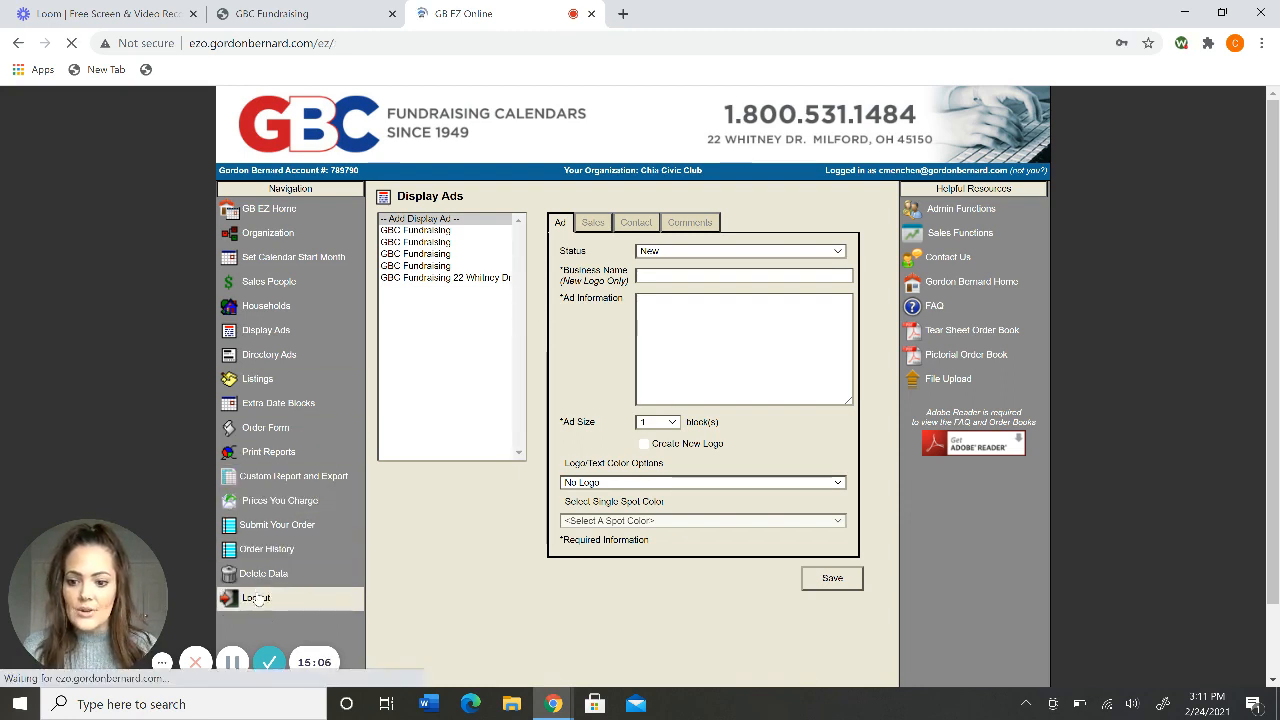